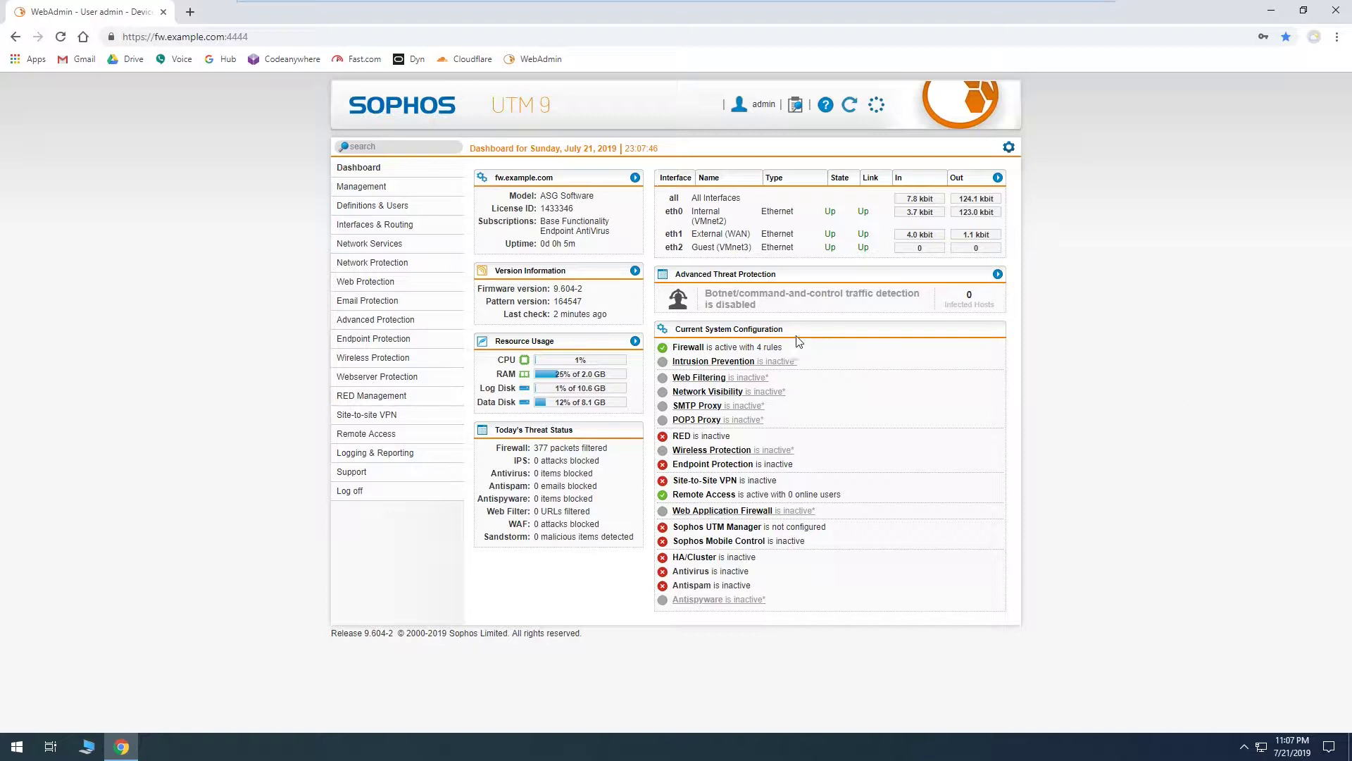
Step: Go to Management > Backup/Restore and look over the 'Before update' backup comment
left_click(399, 188)
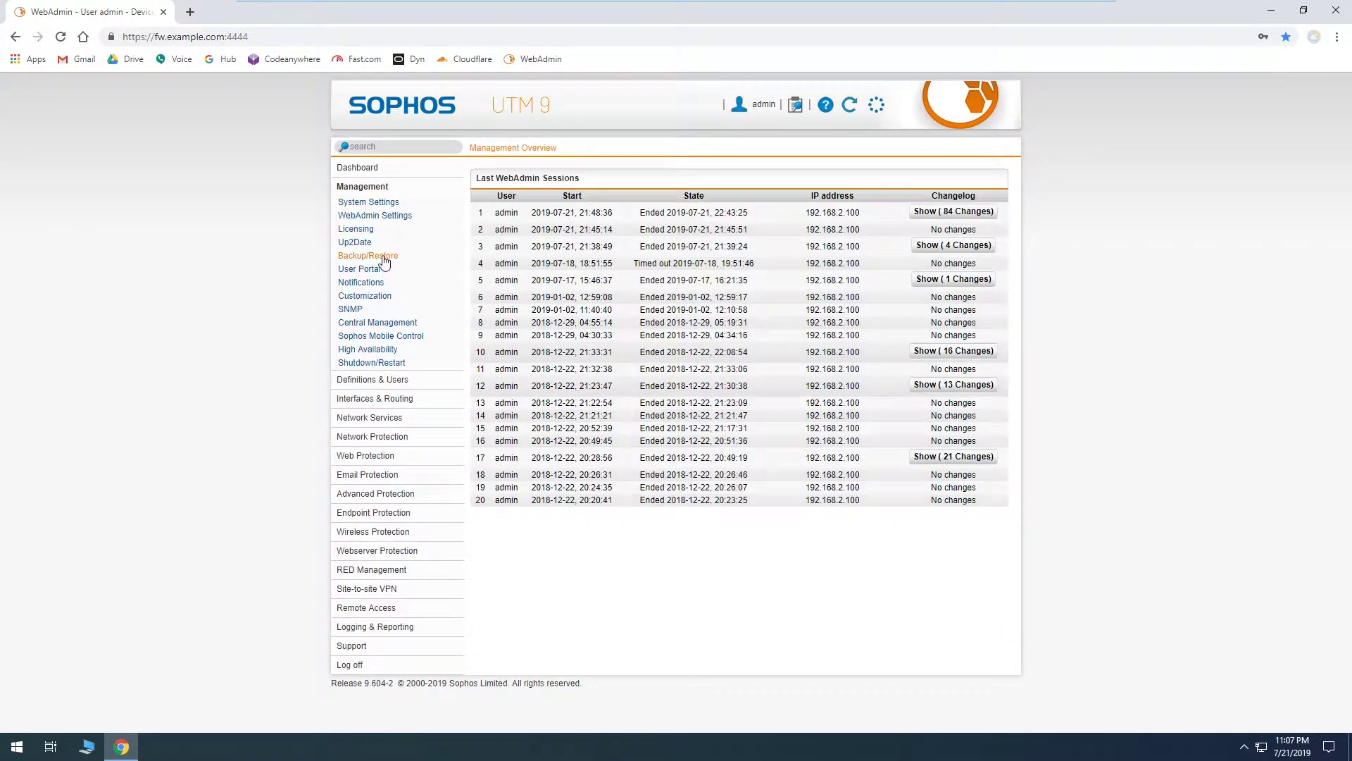
left_click(383, 258)
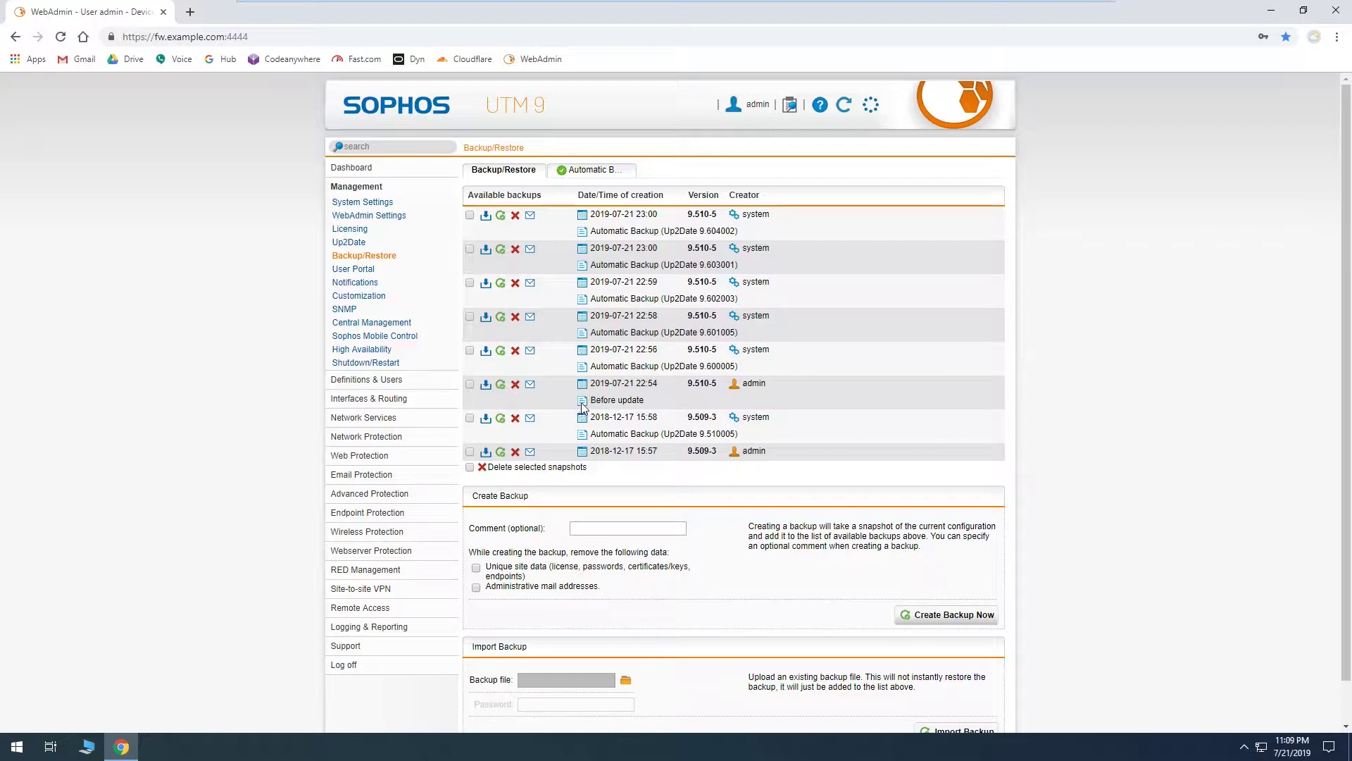
left_click_drag(592, 401, 654, 406)
left_click(660, 452)
Step: Create a new backup and save it password-encrypted as an .ebf file in Downloads
left_click(948, 617)
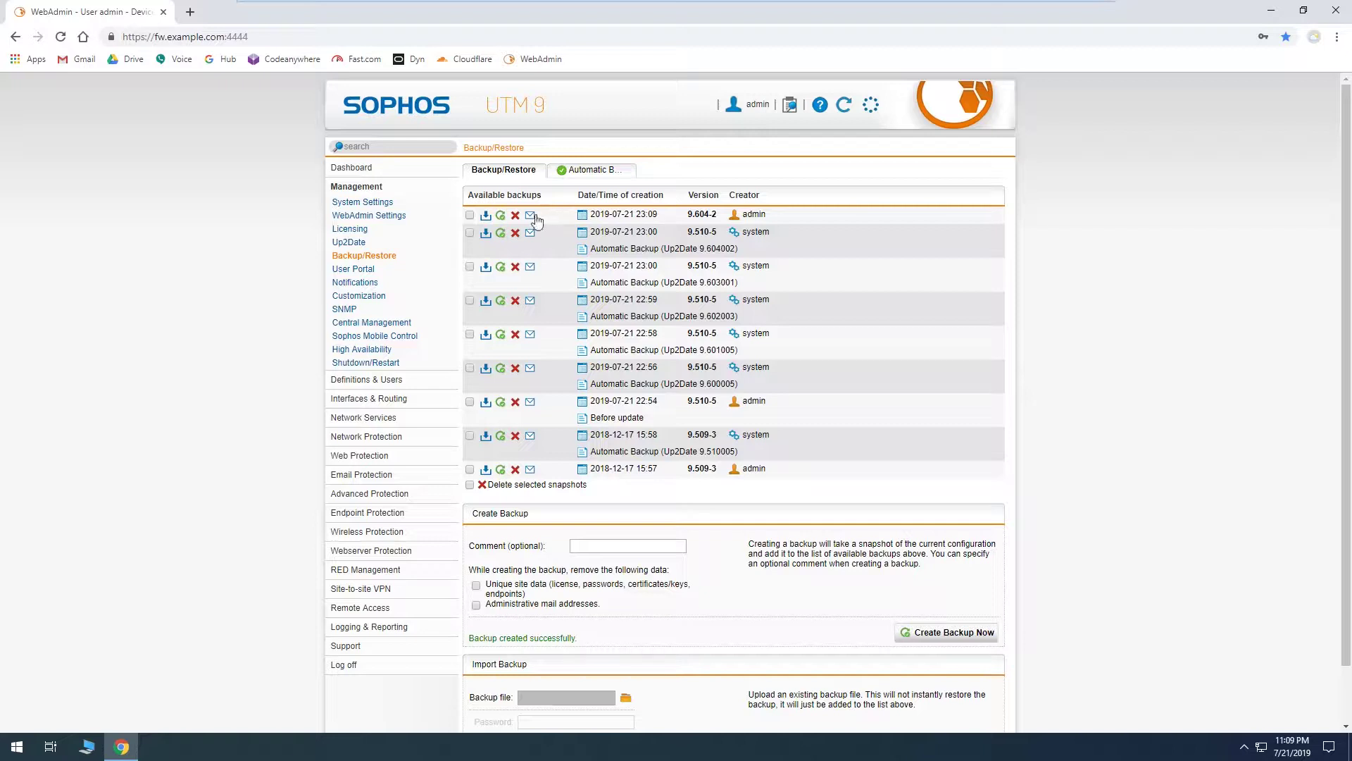
left_click(486, 216)
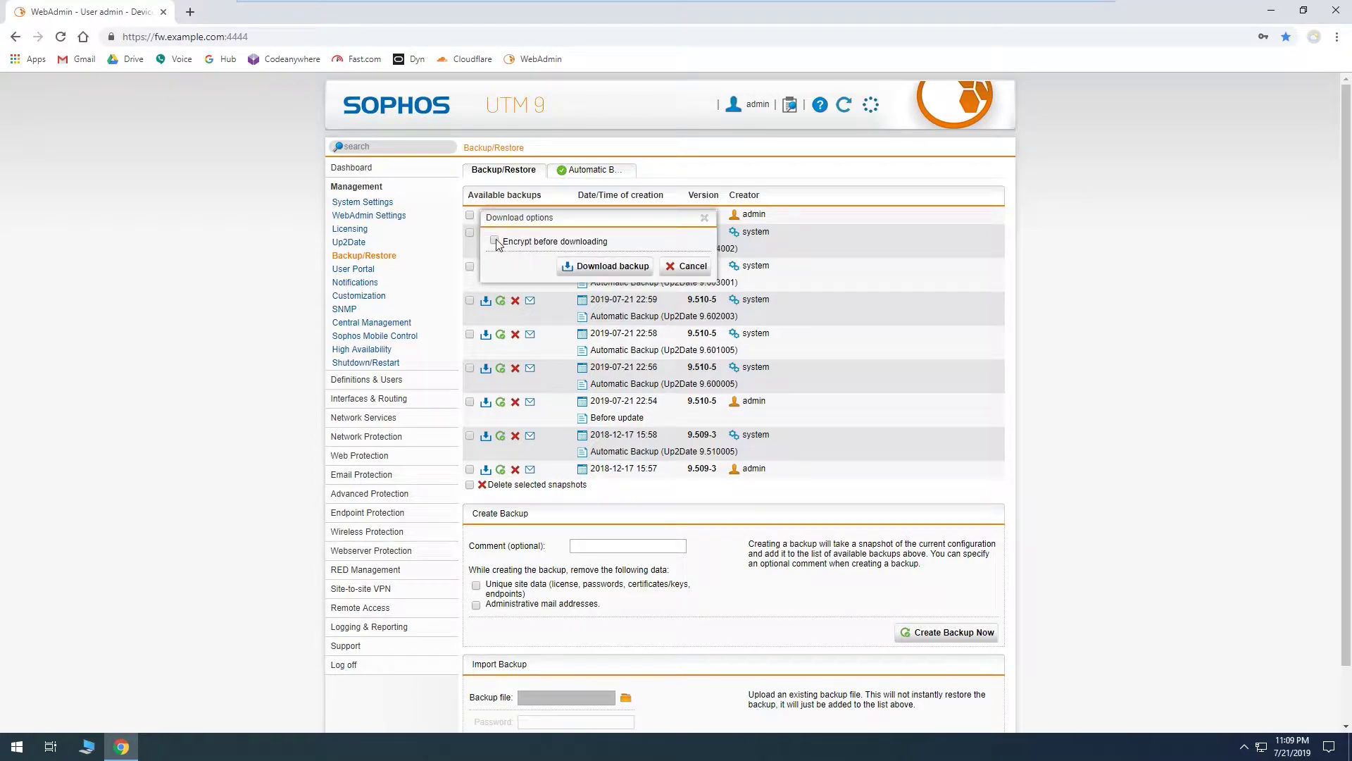
left_click(495, 240)
left_click(643, 262)
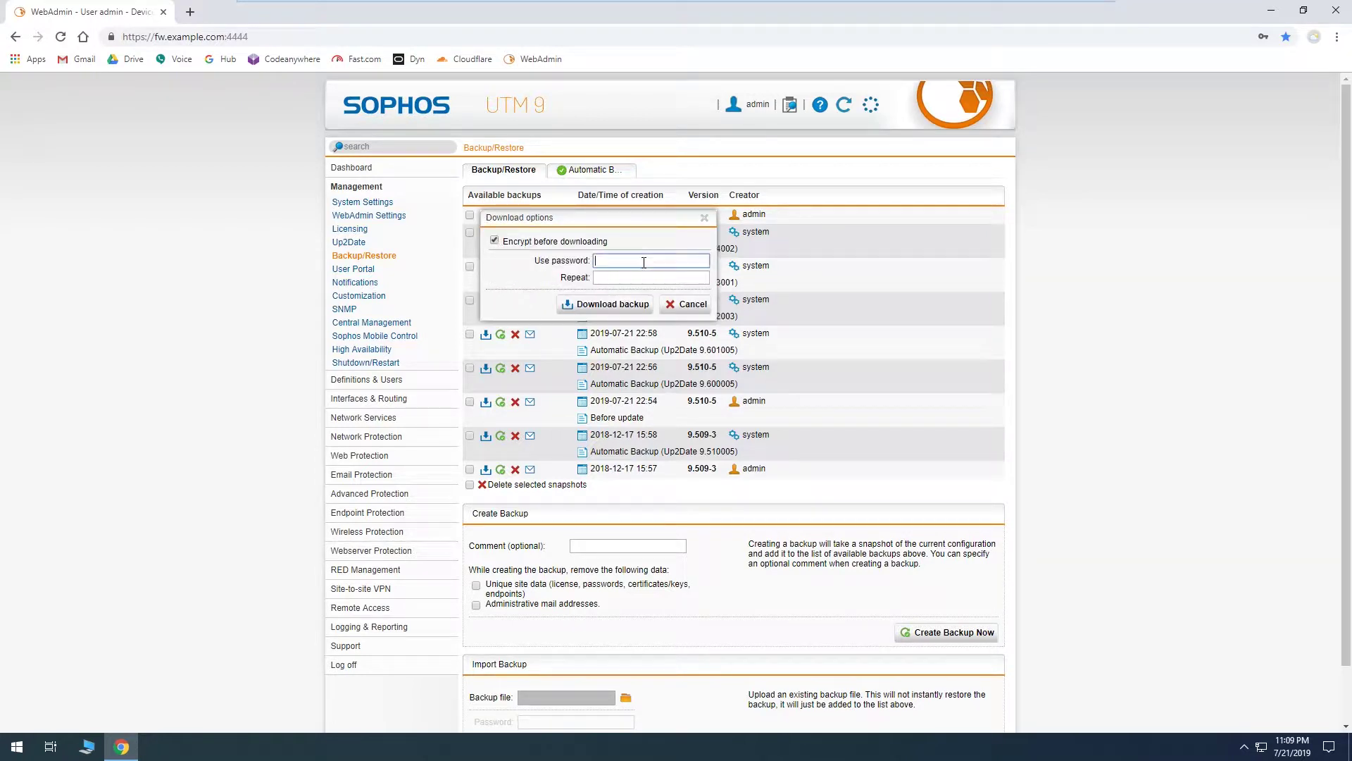
type("••••••••")
key("Tab")
type("••••••••")
left_click(617, 308)
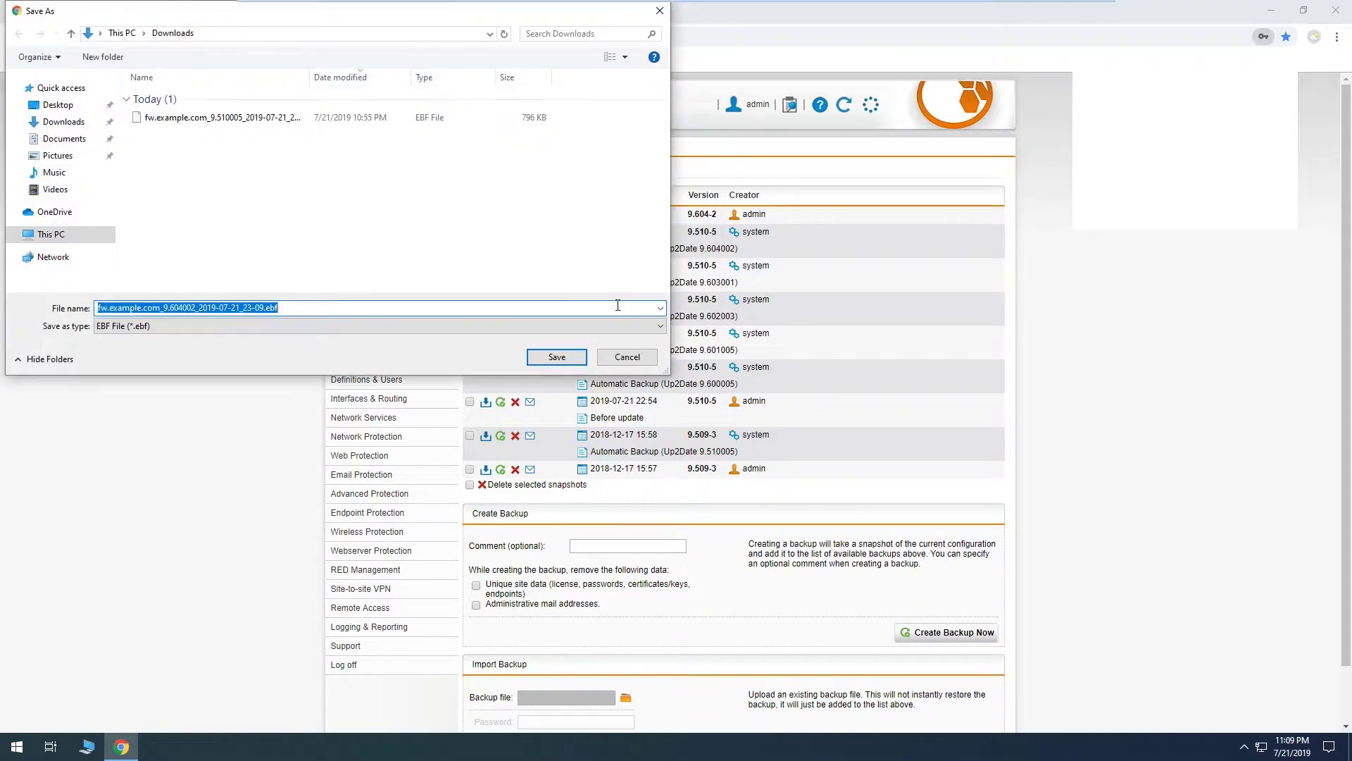
left_click(534, 360)
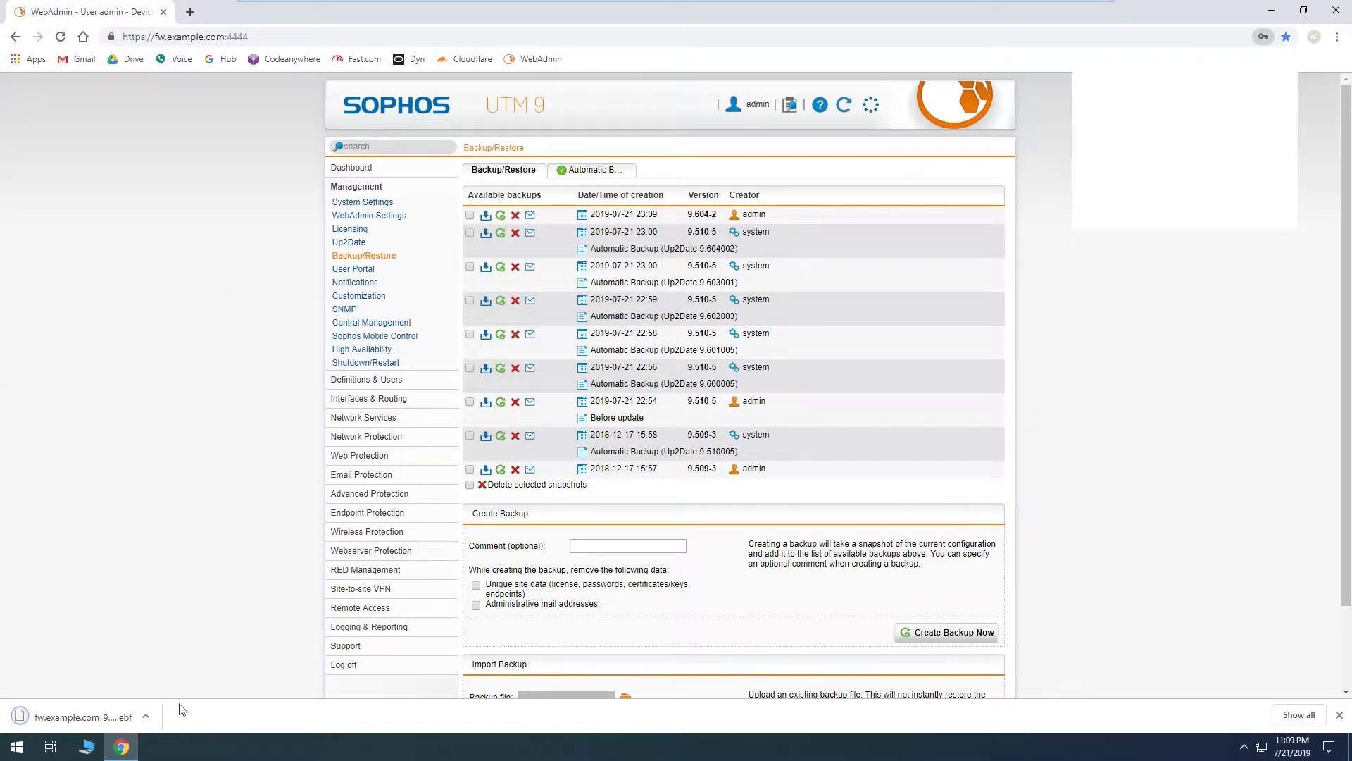
Step: Show the downloaded backup file in its folder, then close that window
left_click(144, 717)
left_click(200, 668)
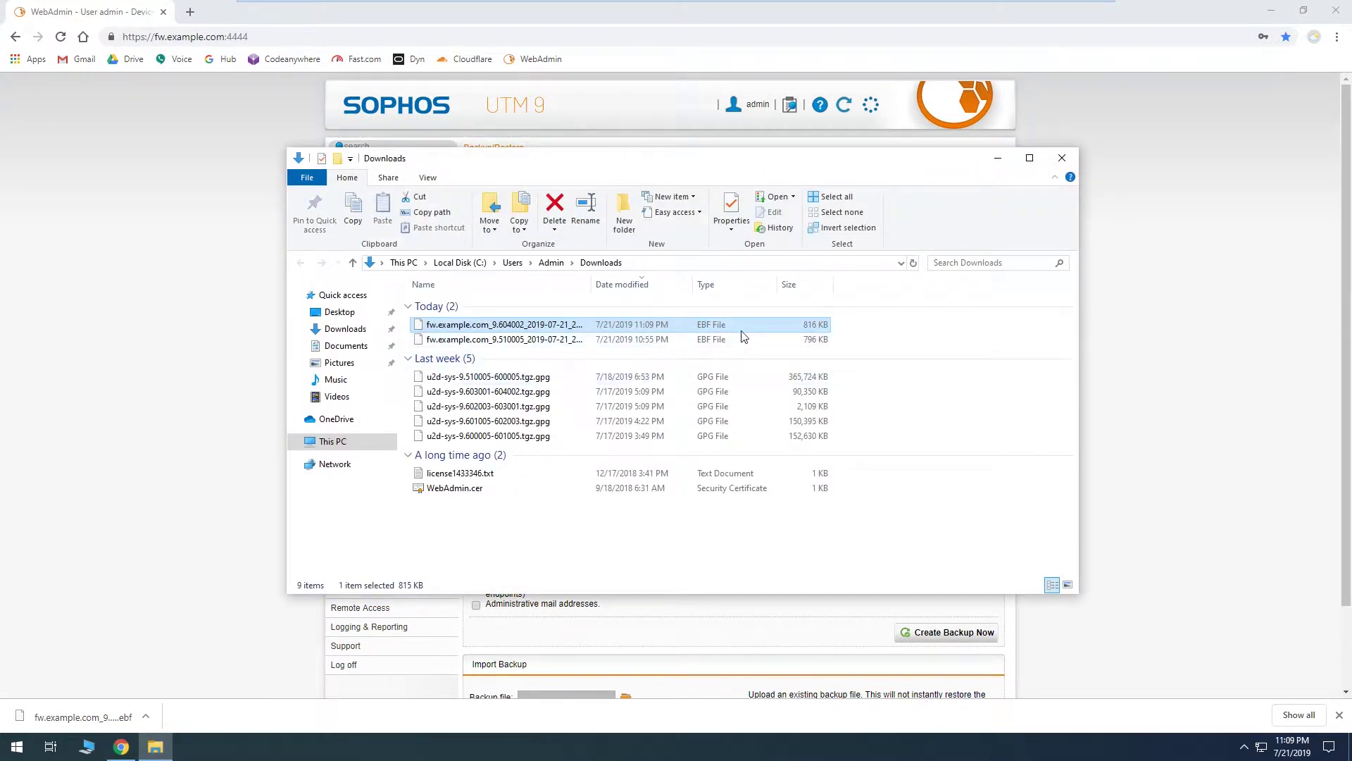
left_click(1063, 159)
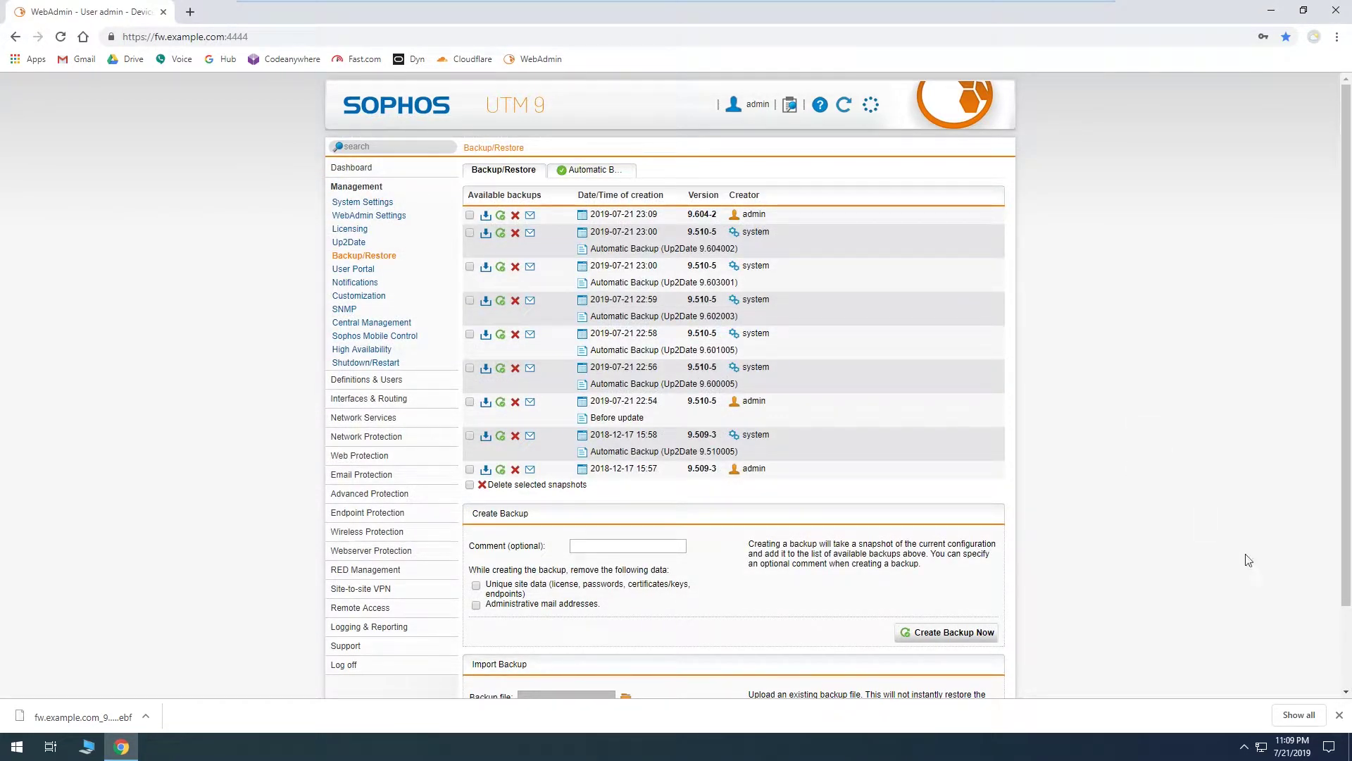
Step: Close the download bar, then try and cancel the e-mail Send Now options for the newest backup
left_click(1339, 714)
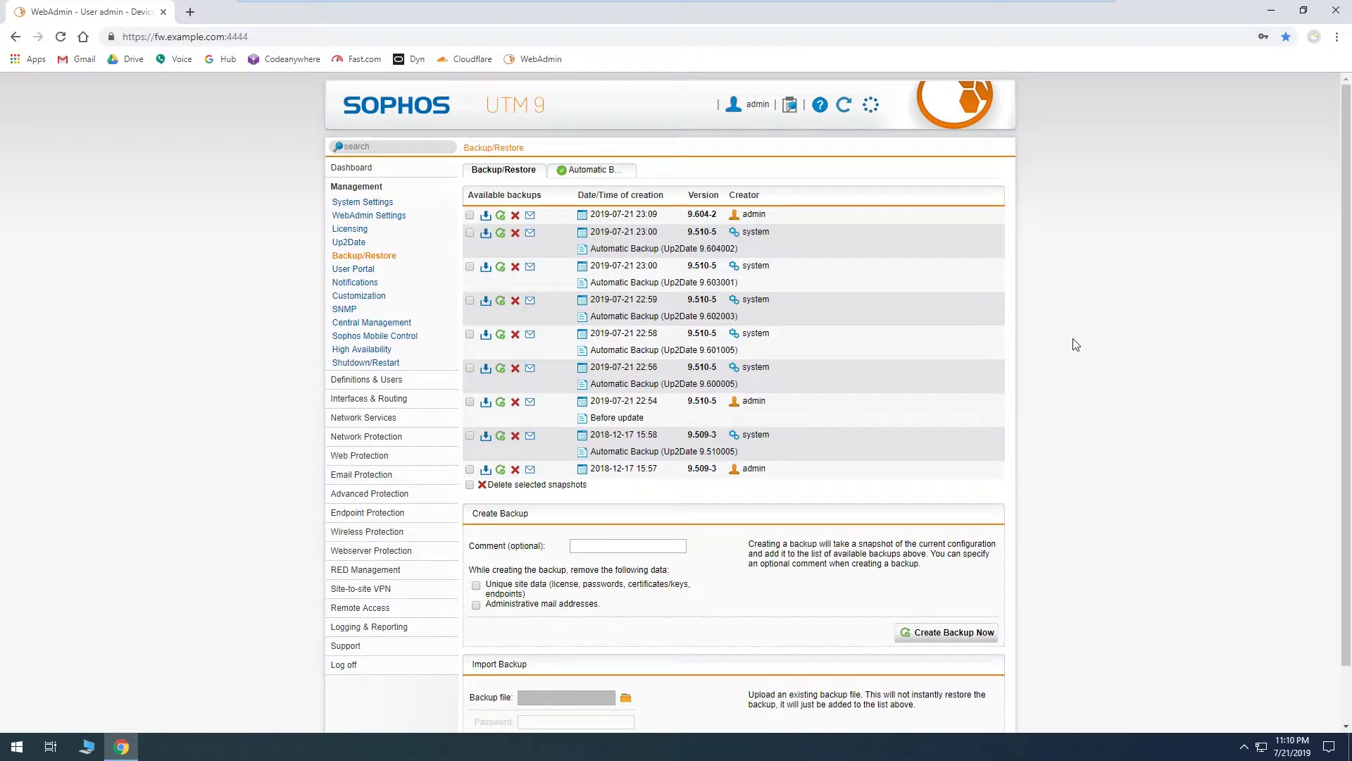
left_click(532, 218)
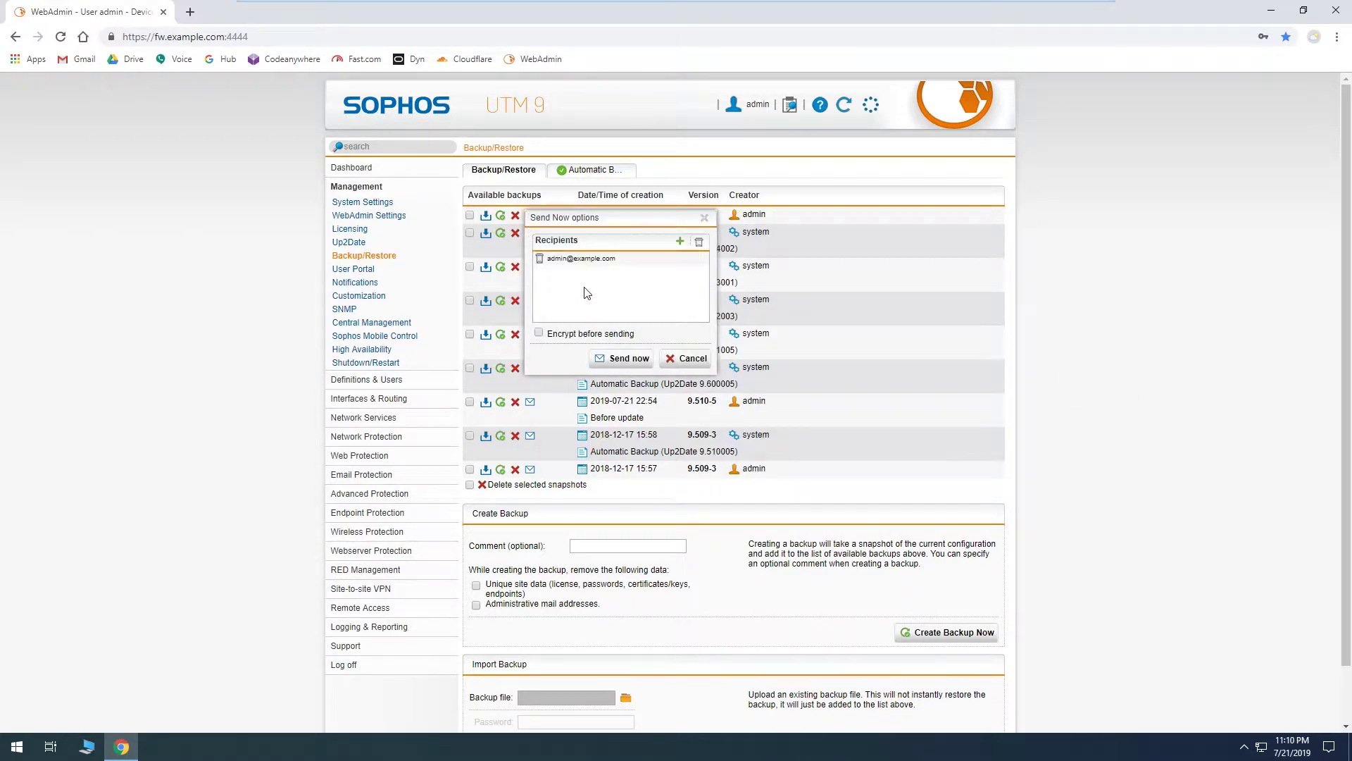
left_click(539, 333)
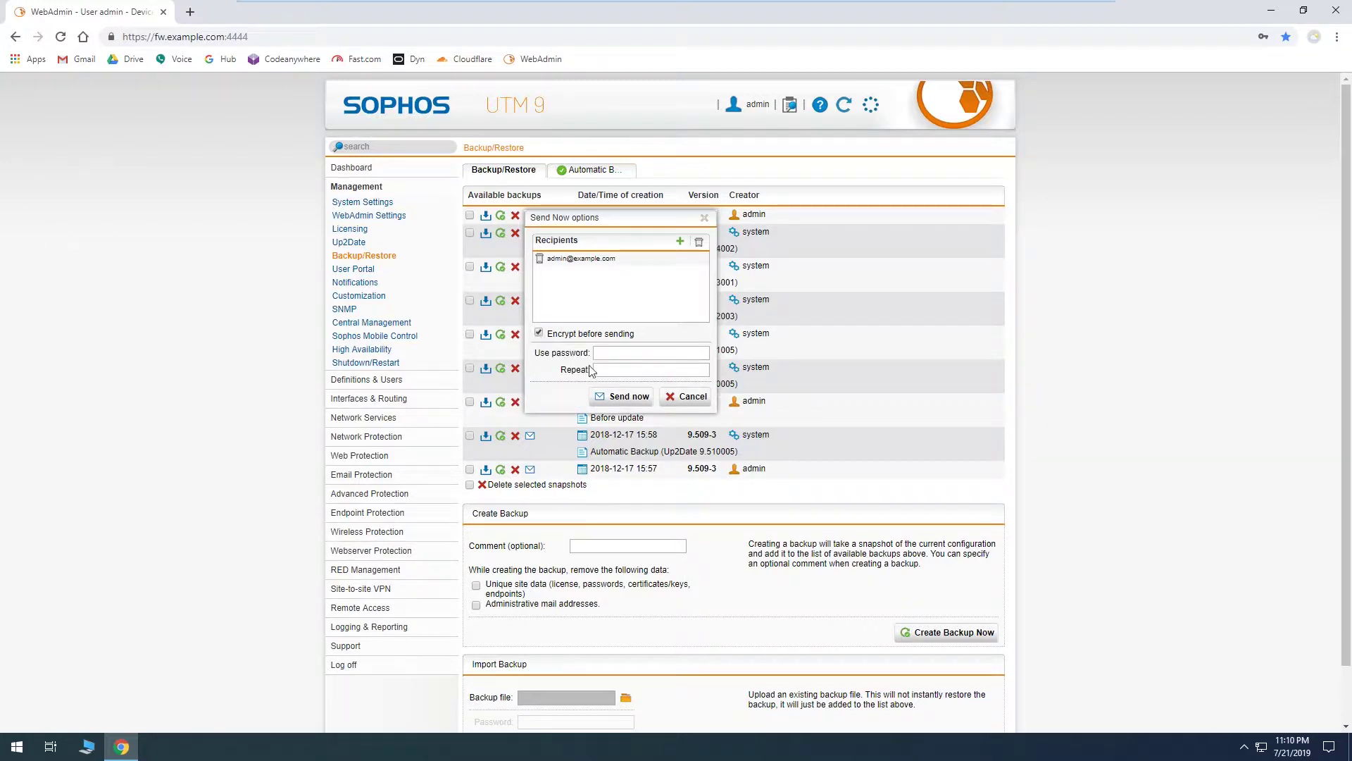
left_click(538, 333)
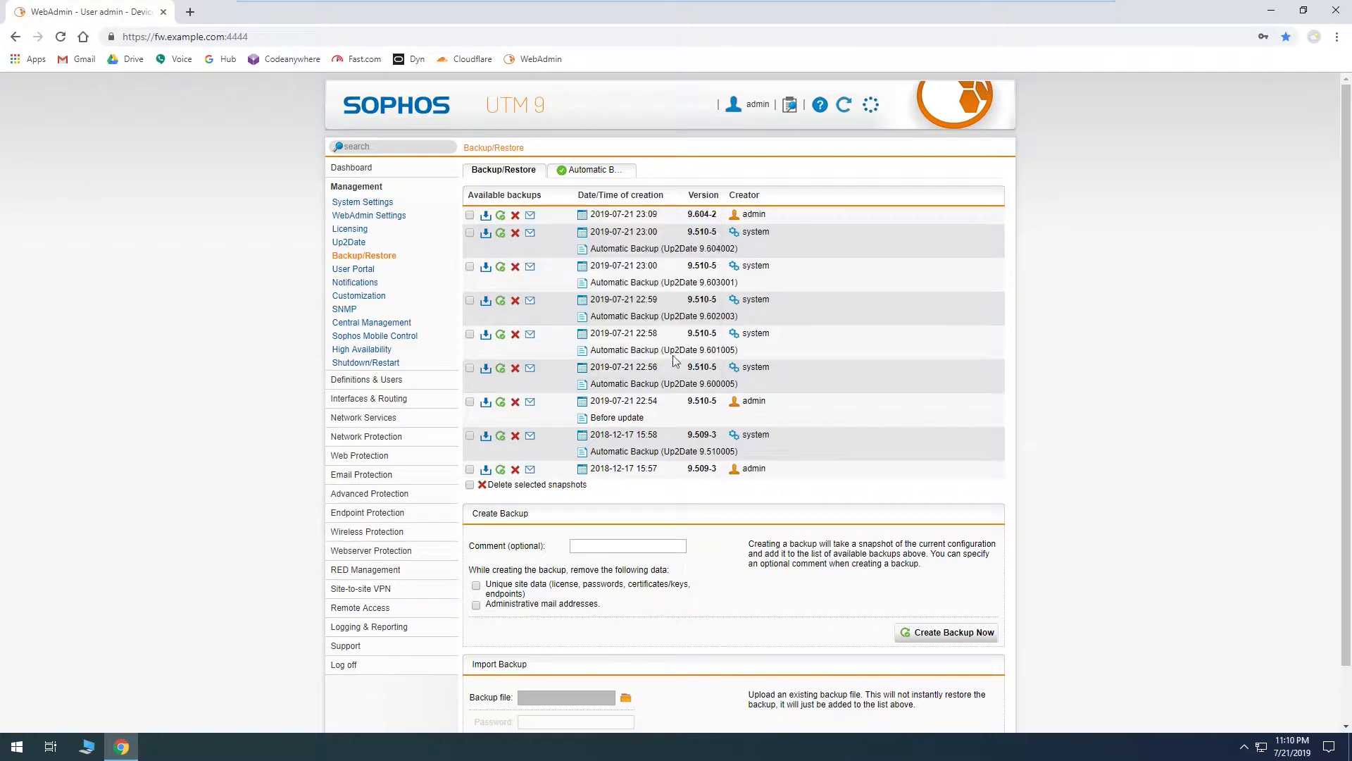
left_click(670, 359)
left_click(595, 171)
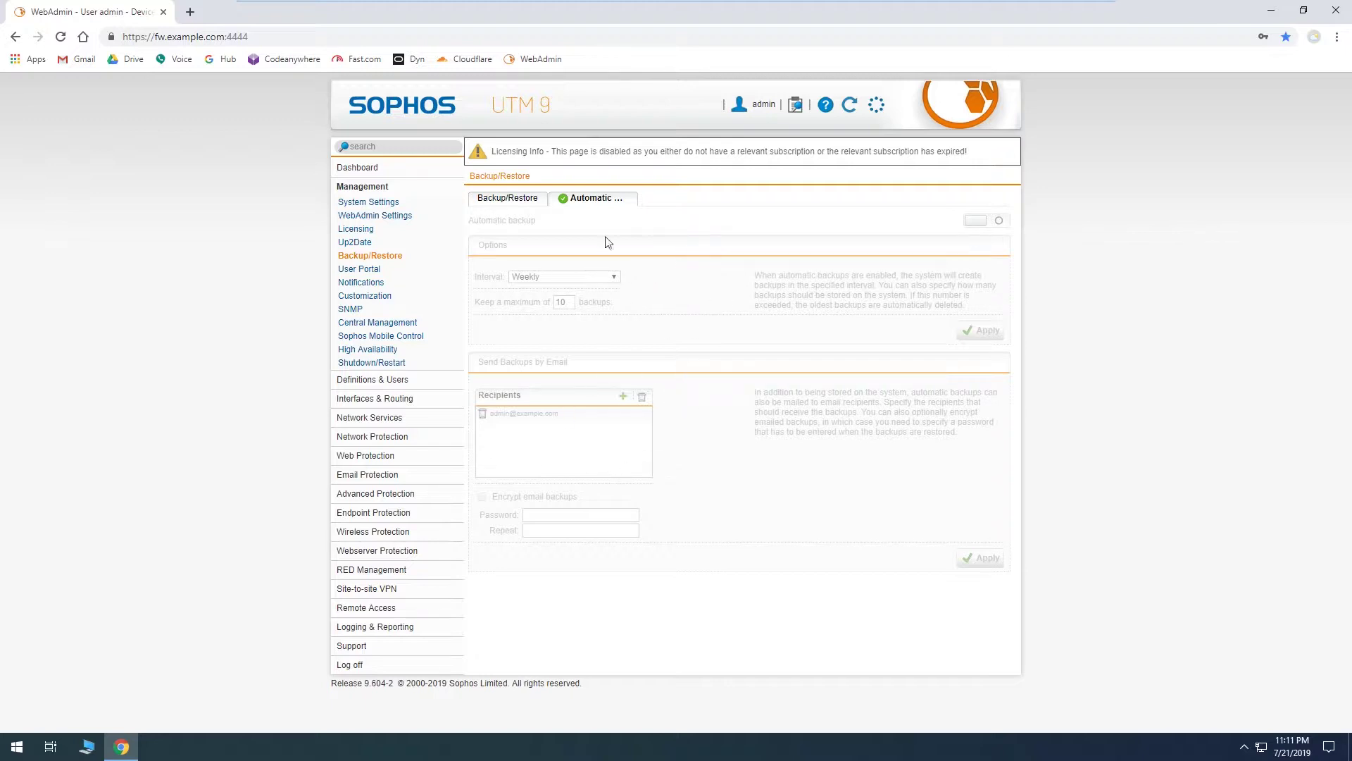
left_click(539, 204)
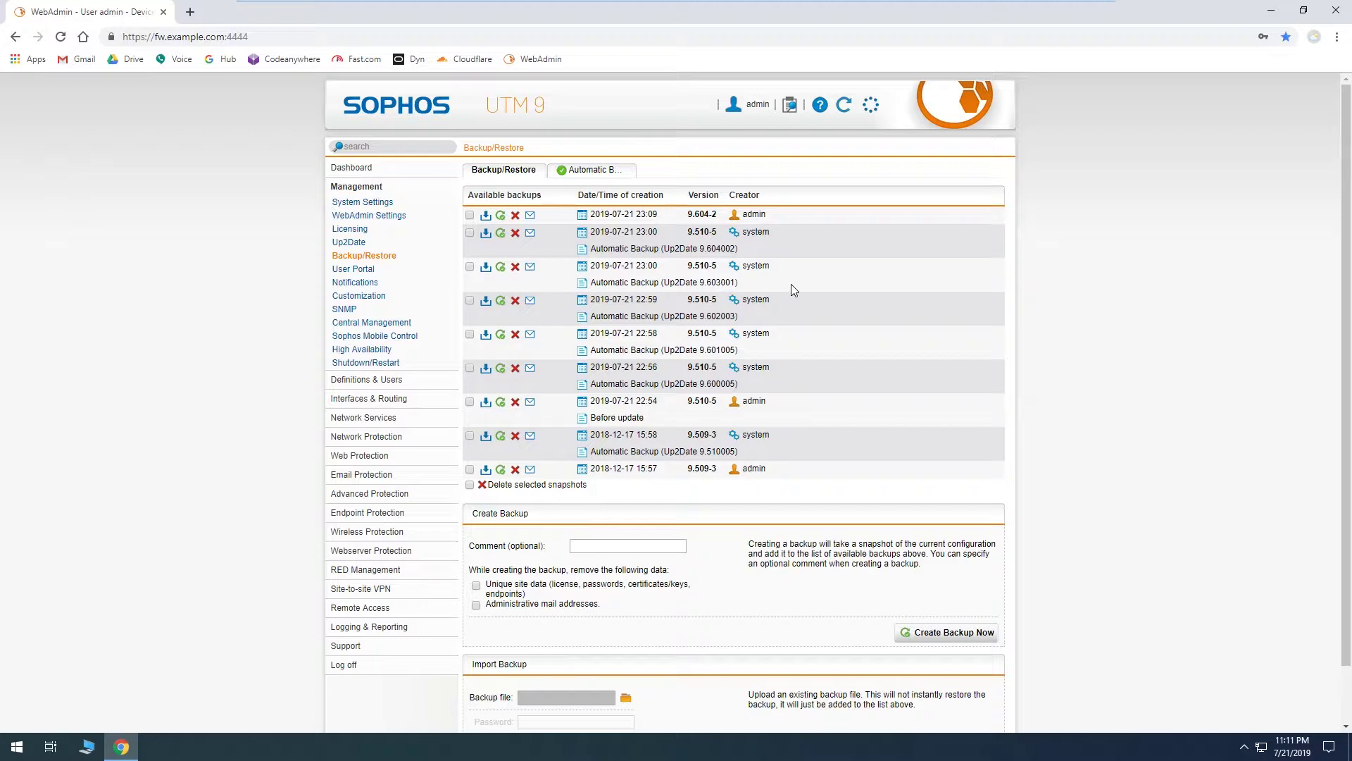
left_click(619, 171)
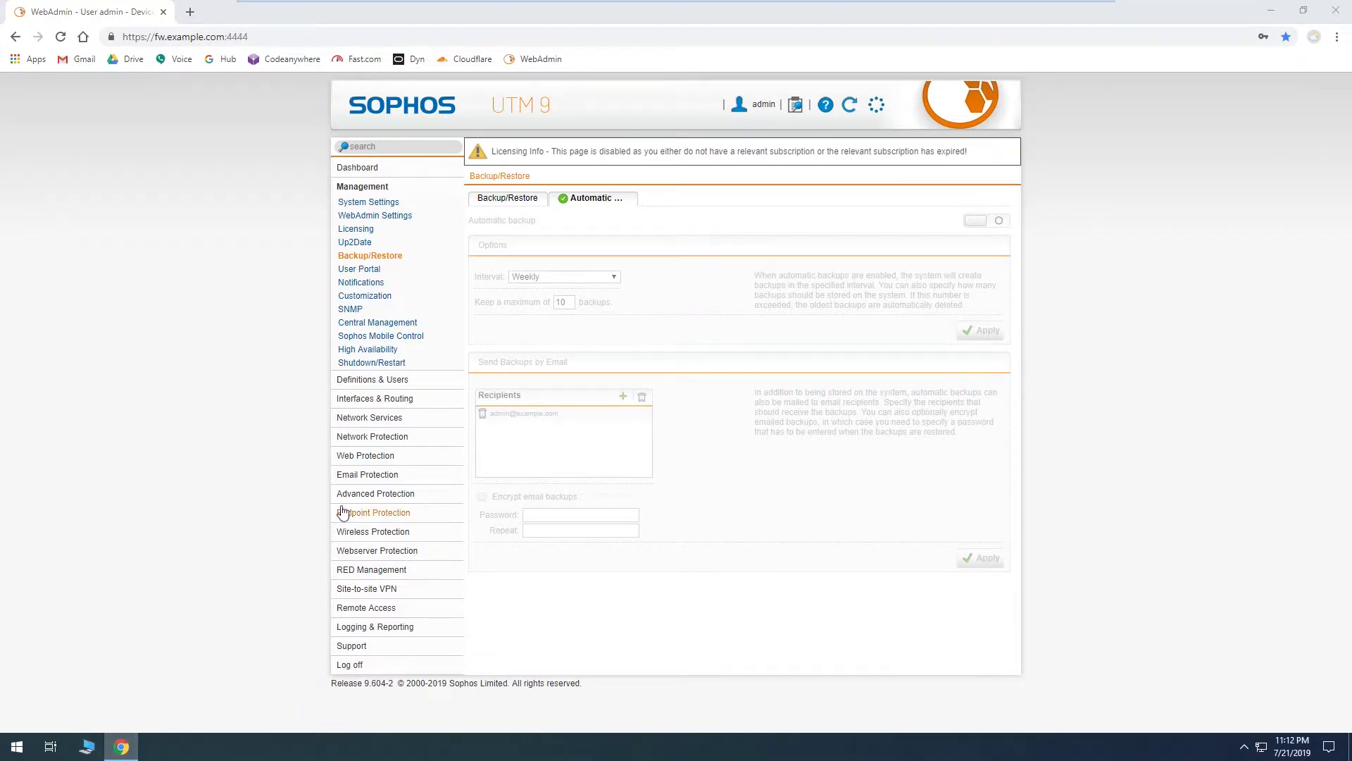
key("super+e")
left_click(355, 331)
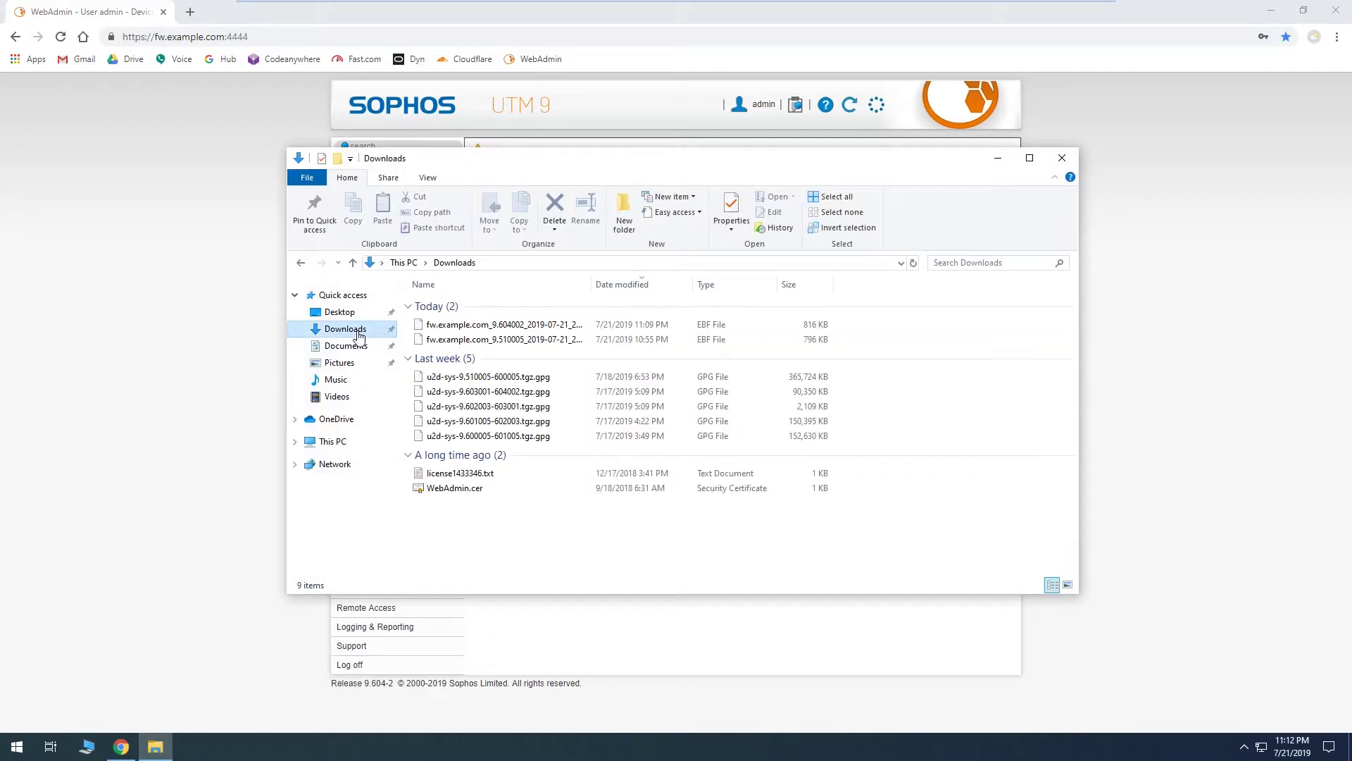
left_click(1061, 158)
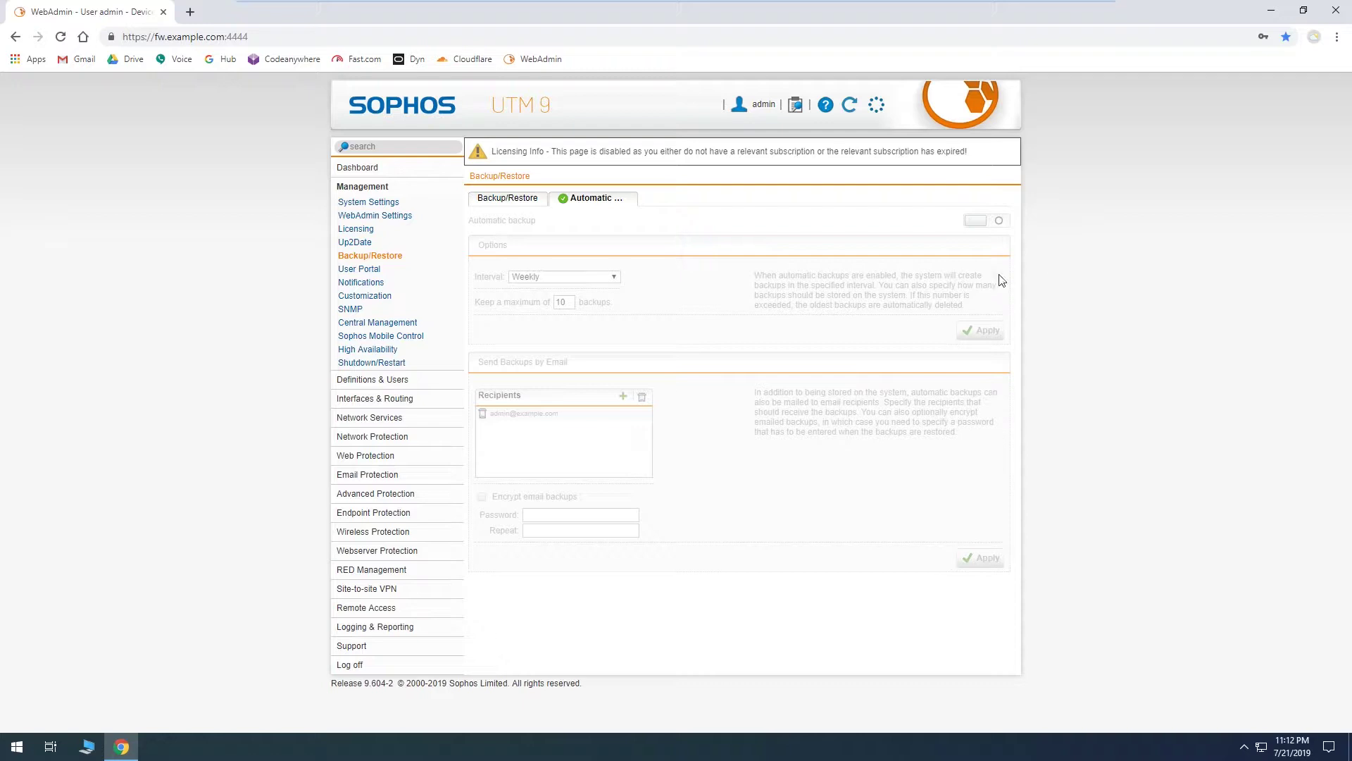
left_click(522, 200)
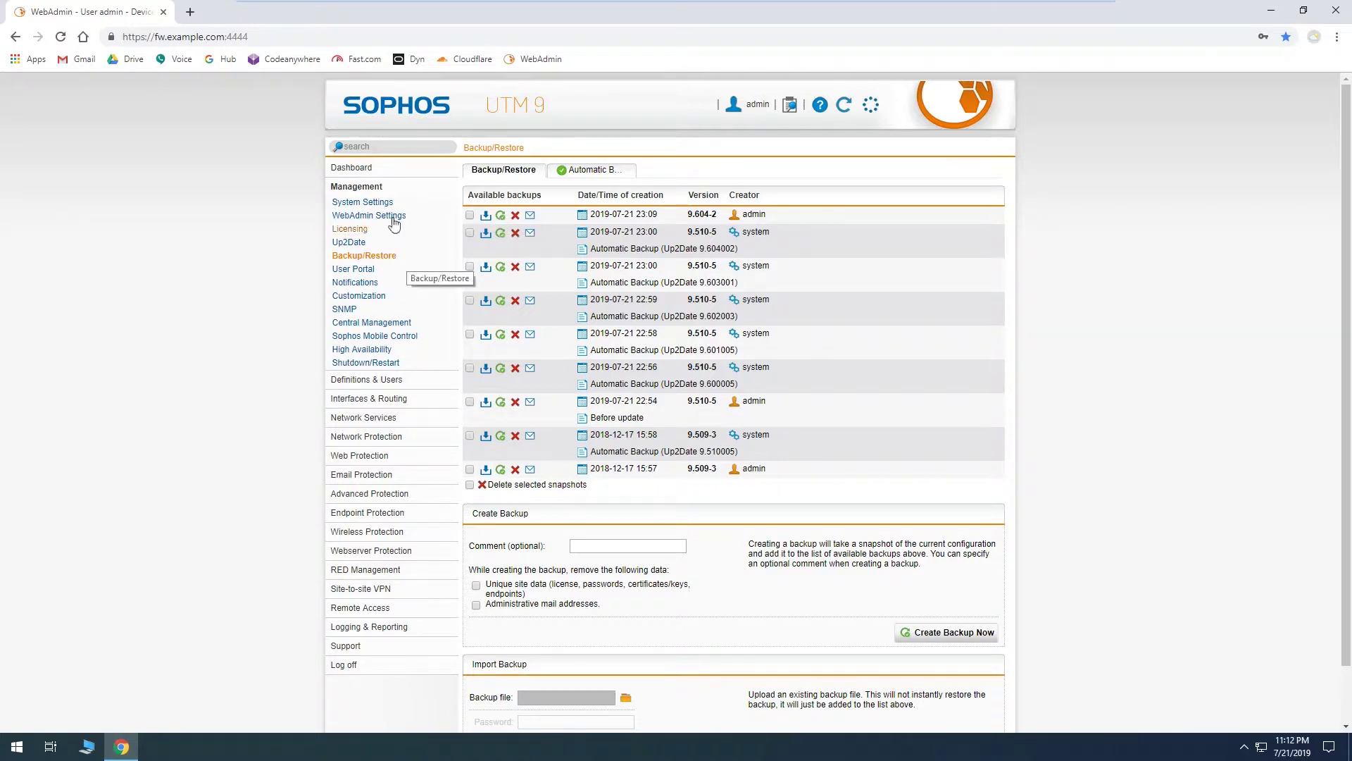
Step: Delete the Guest (VMnet3) interface in Interfaces & Routing, confirming removal of its dependent objects
left_click(389, 399)
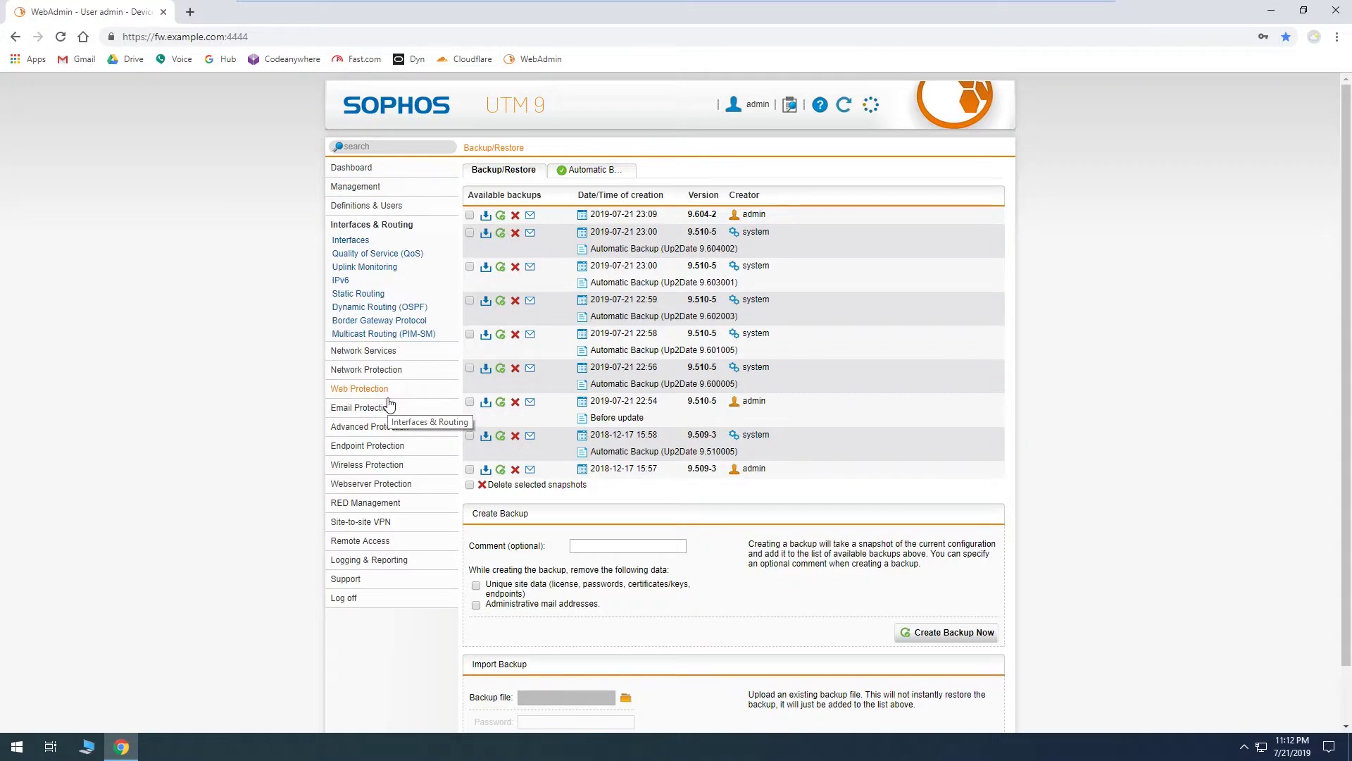
left_click(365, 242)
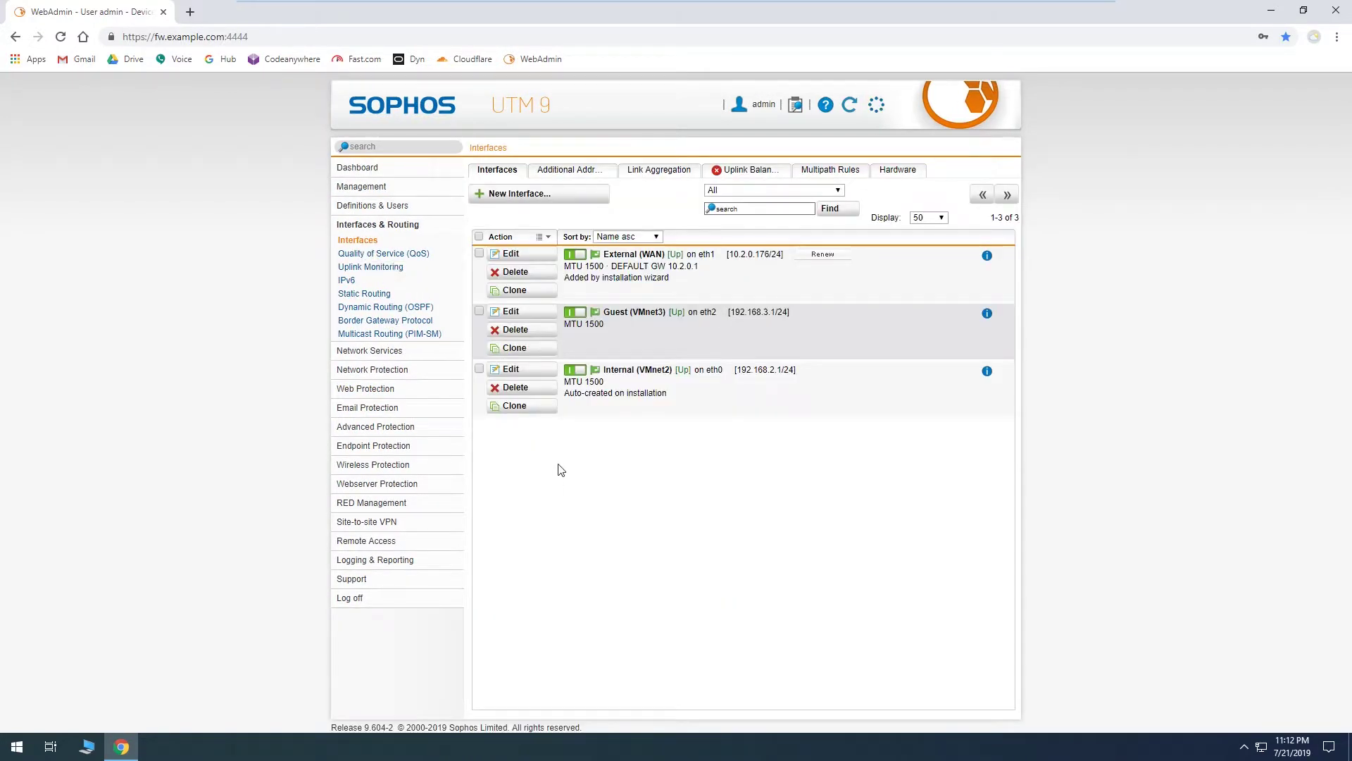
left_click(543, 333)
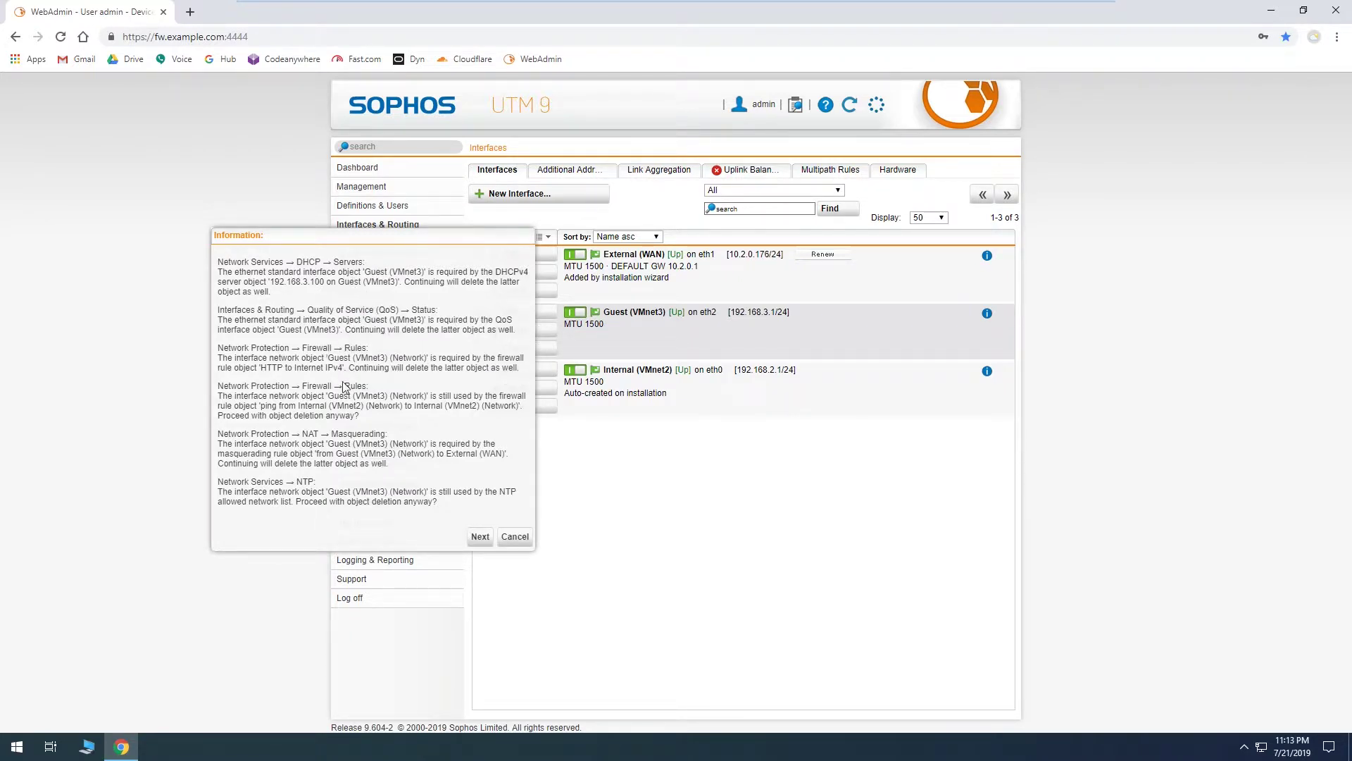
left_click(480, 536)
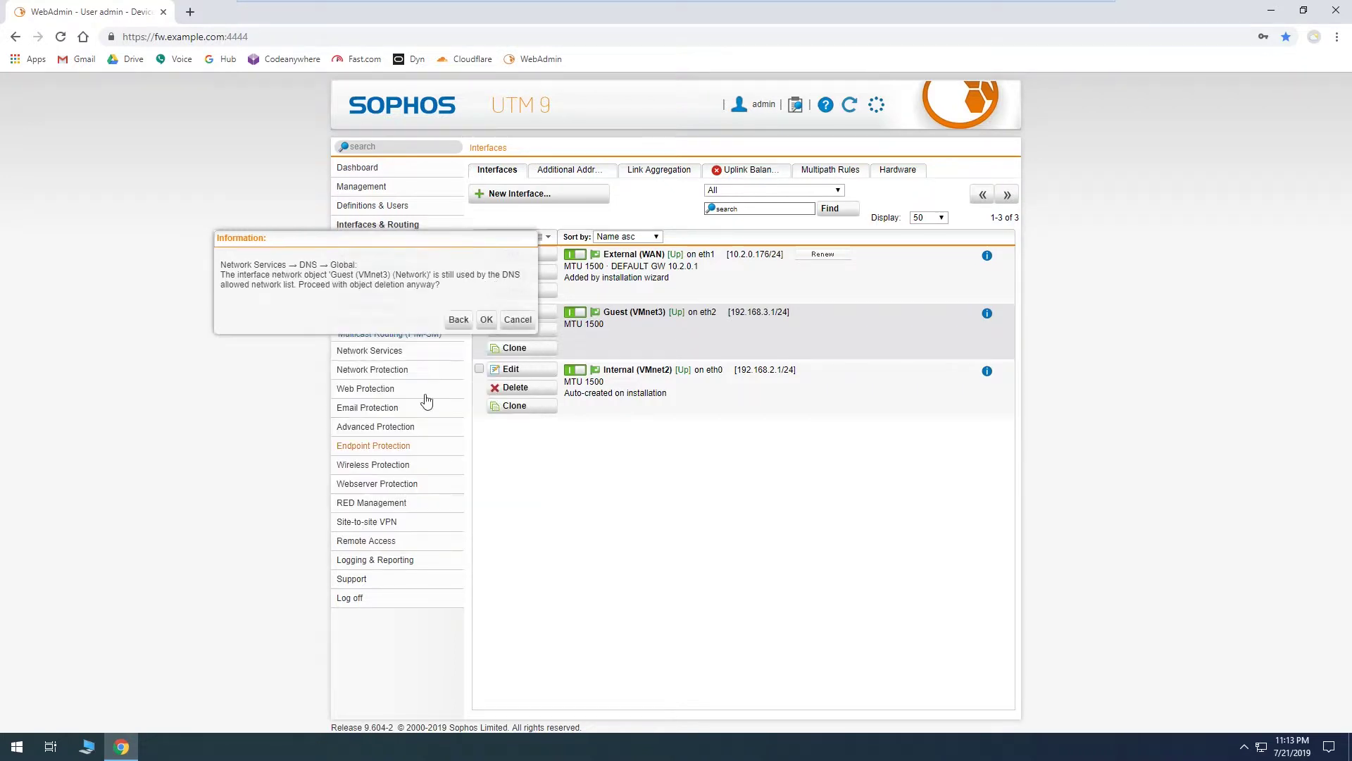
left_click(485, 320)
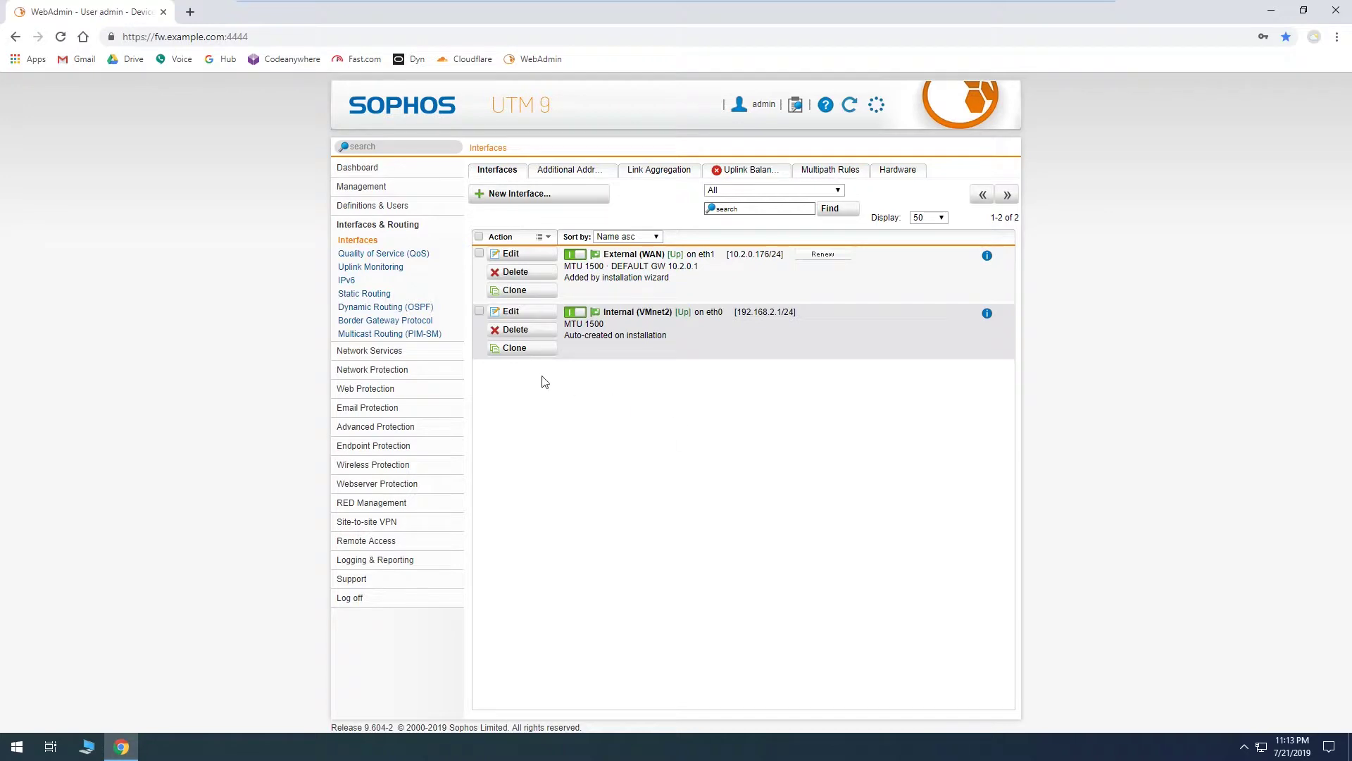
left_click(457, 354)
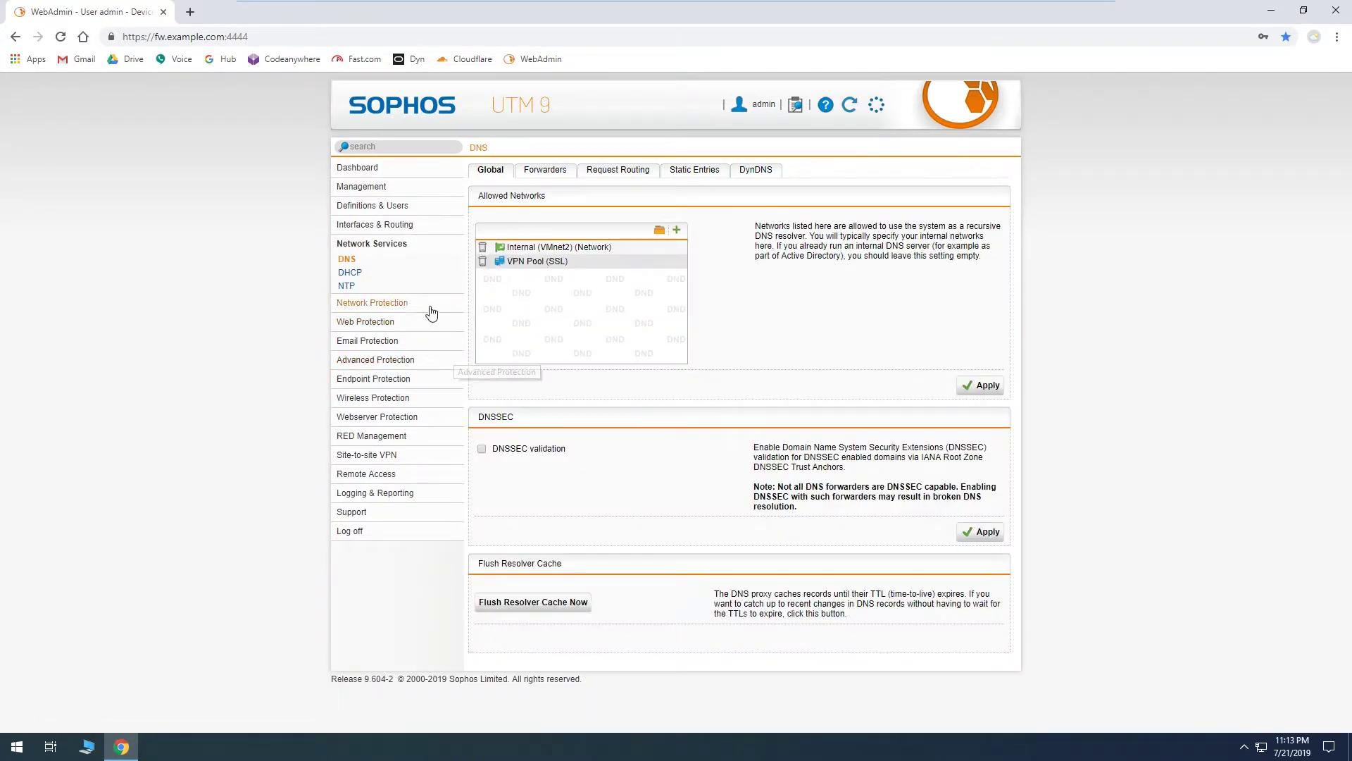
Step: Check the DHCP servers and the firewall rules for any remaining guest network entries
left_click(376, 273)
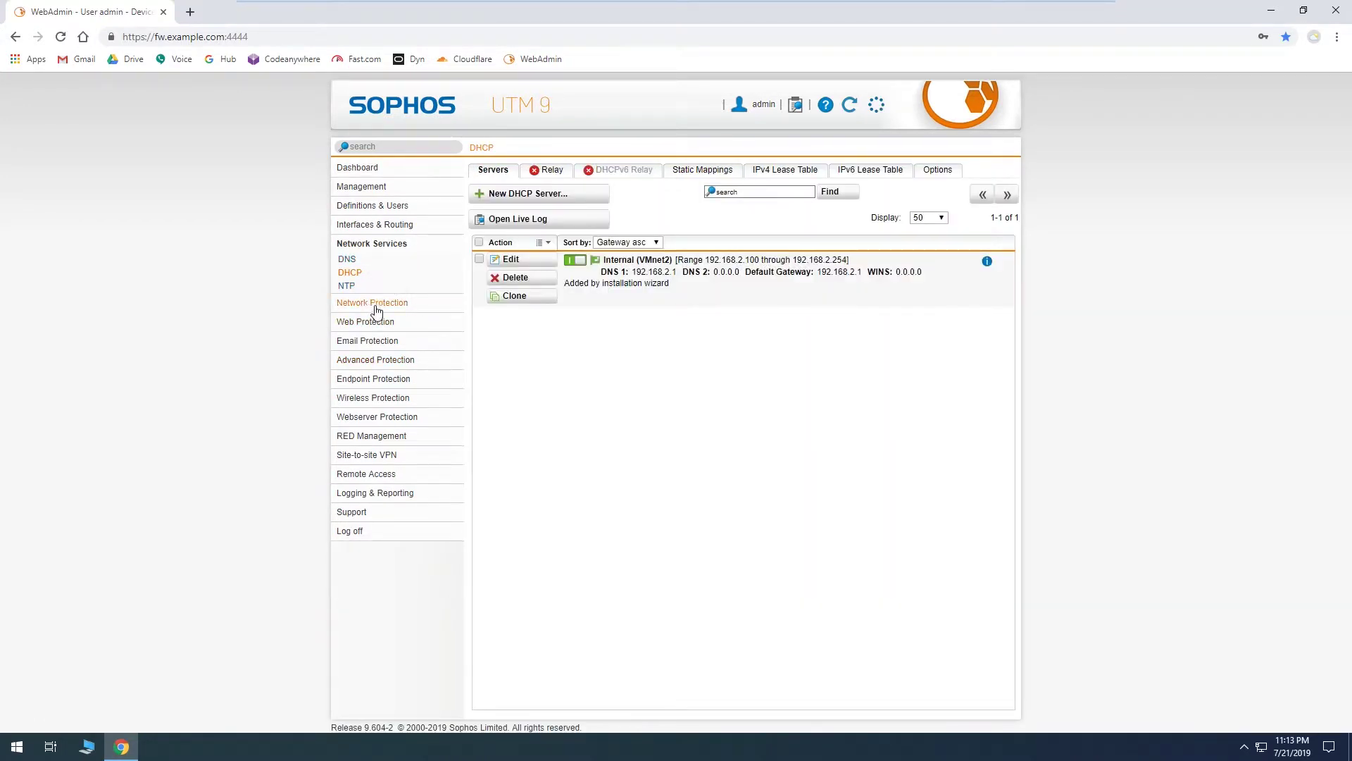
left_click(377, 302)
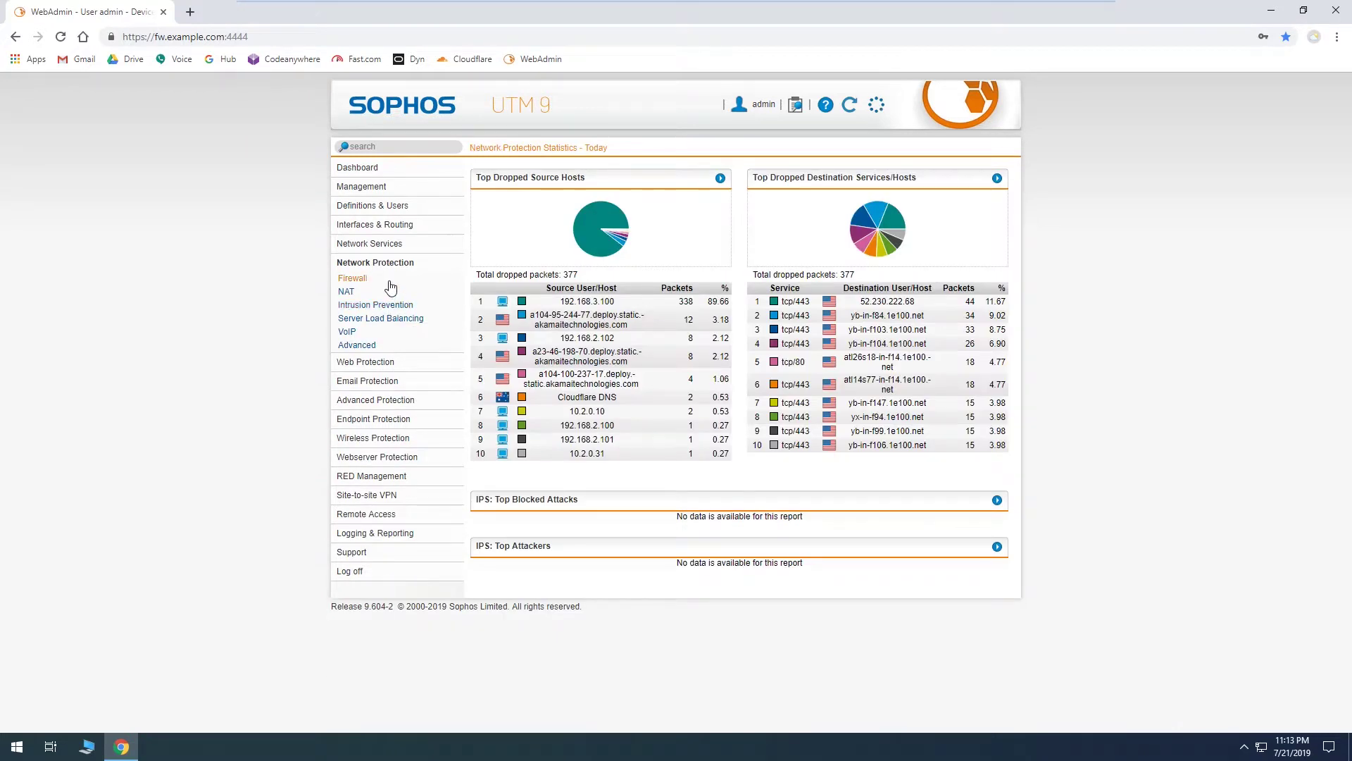
left_click(357, 279)
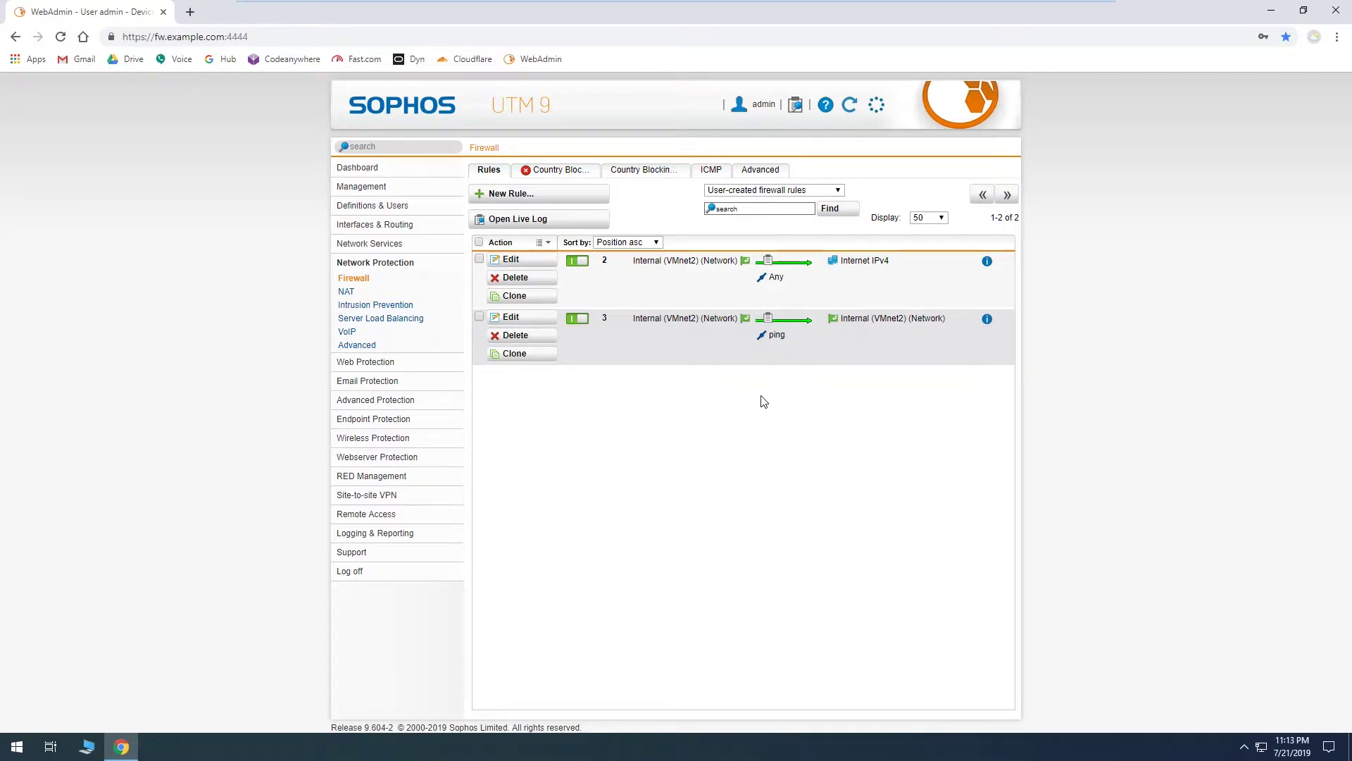
left_click(403, 206)
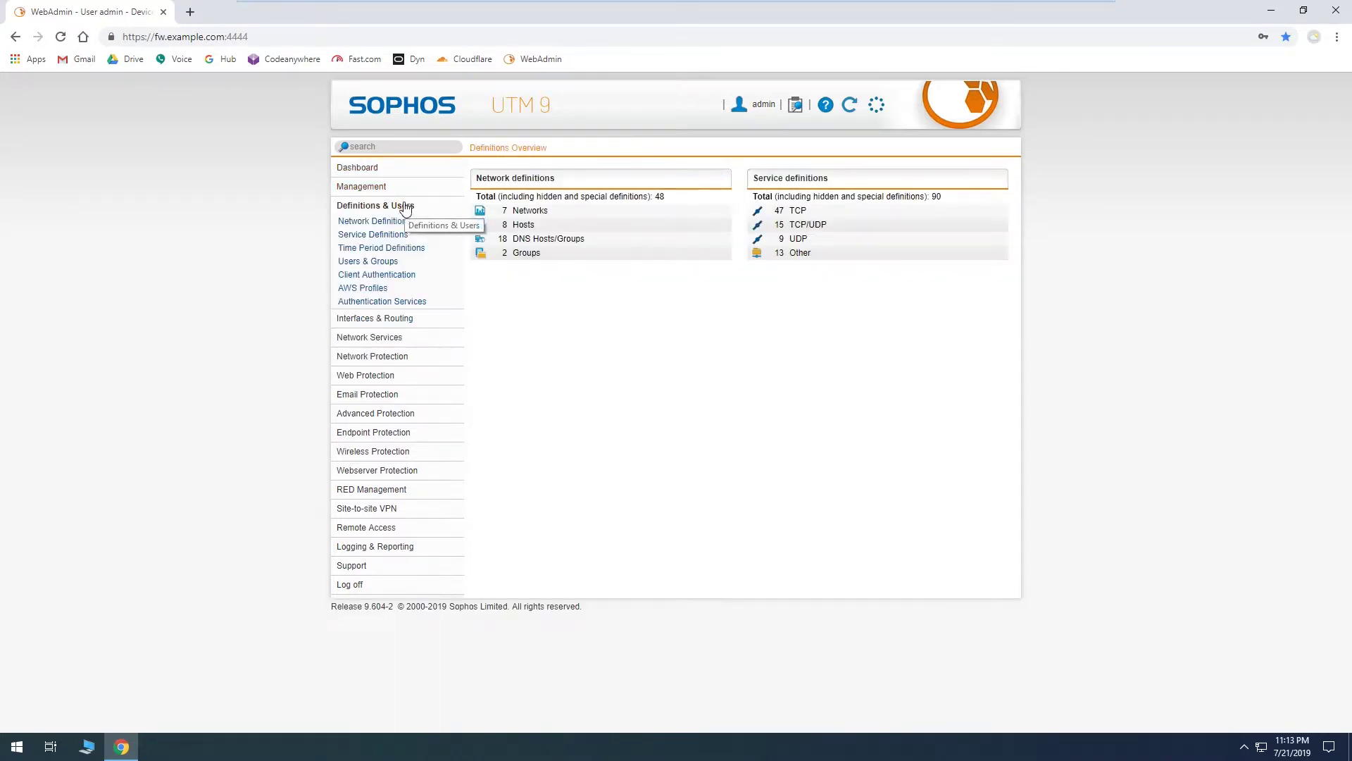
left_click(380, 188)
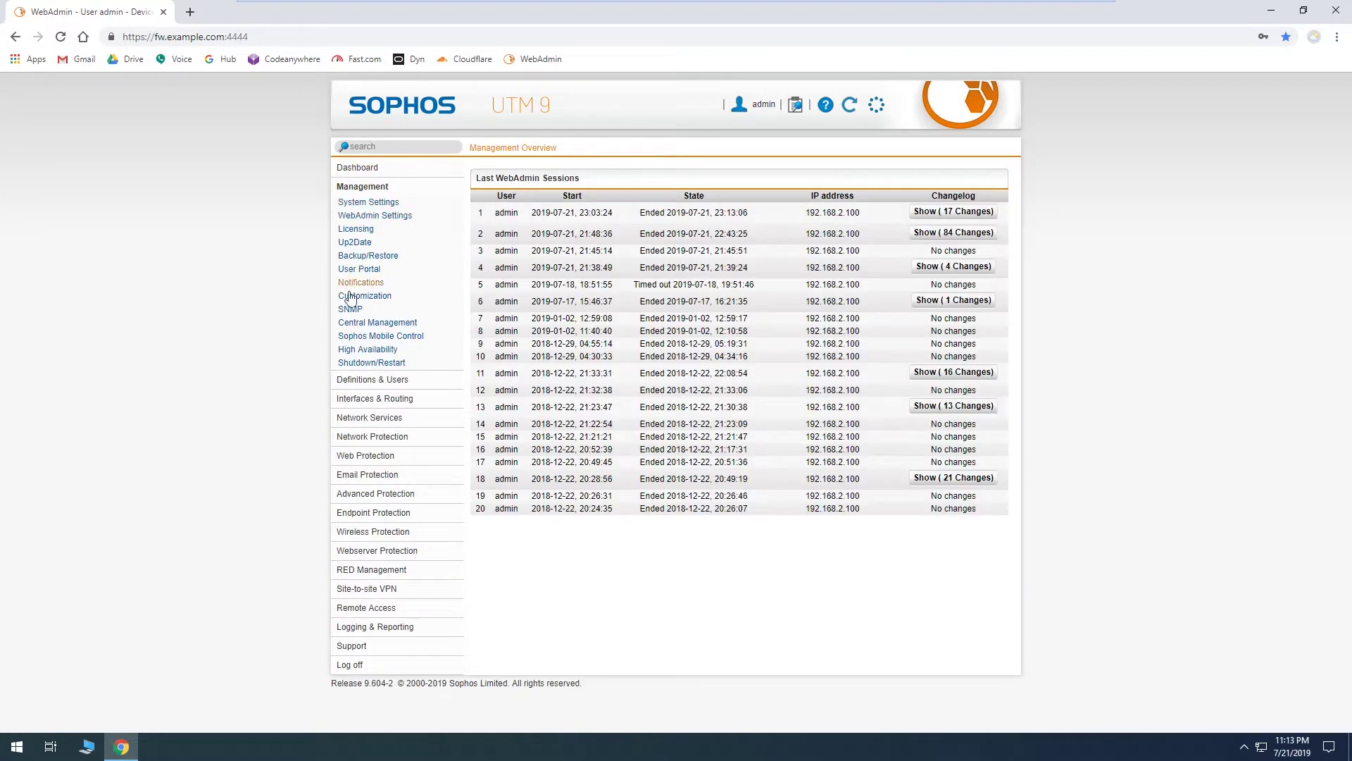
left_click(357, 242)
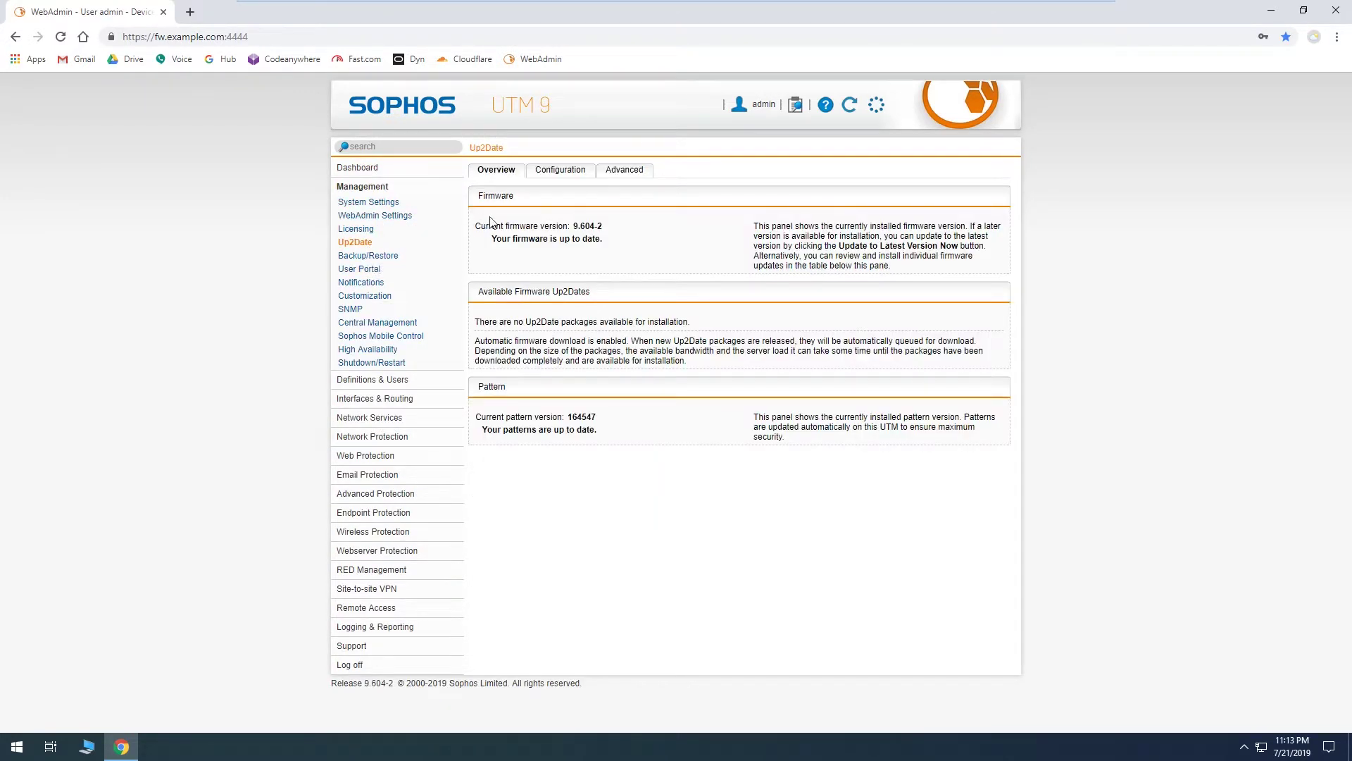
left_click(392, 256)
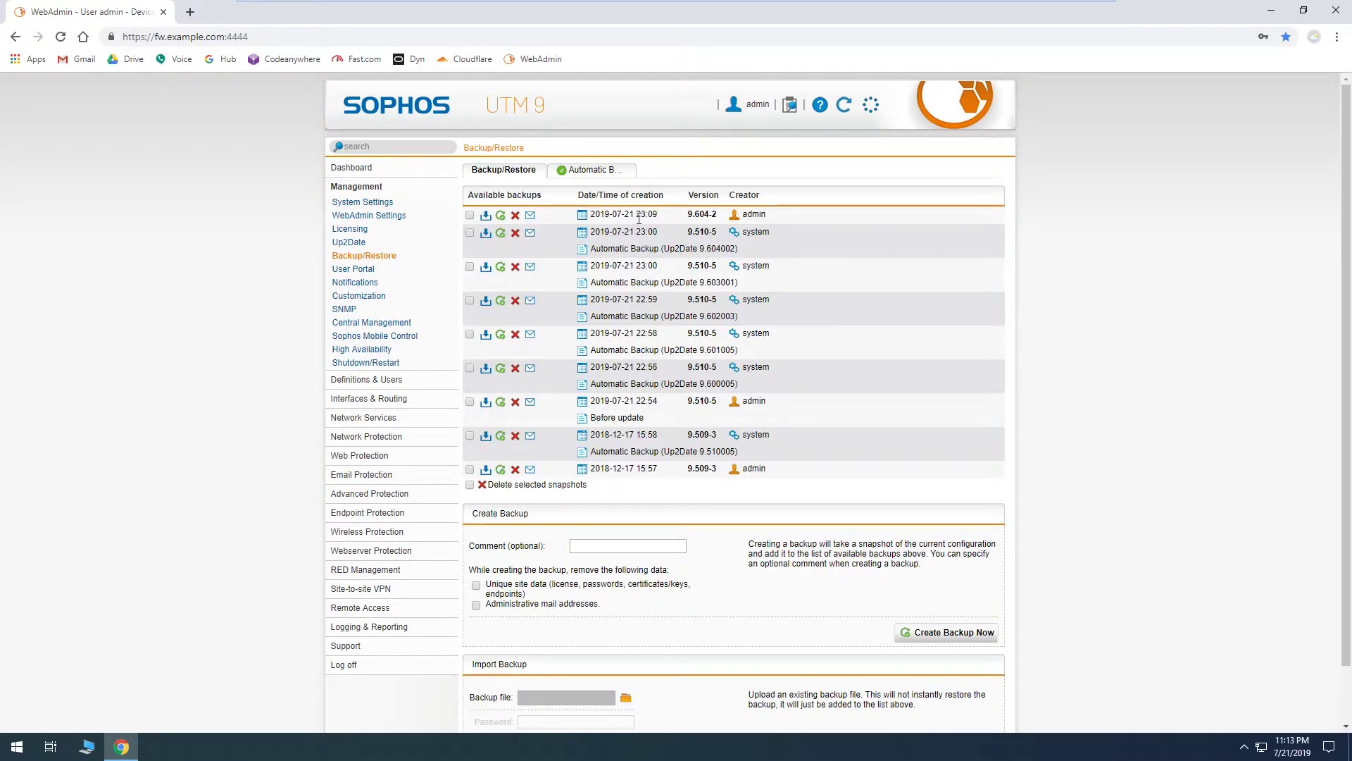
left_click(499, 216)
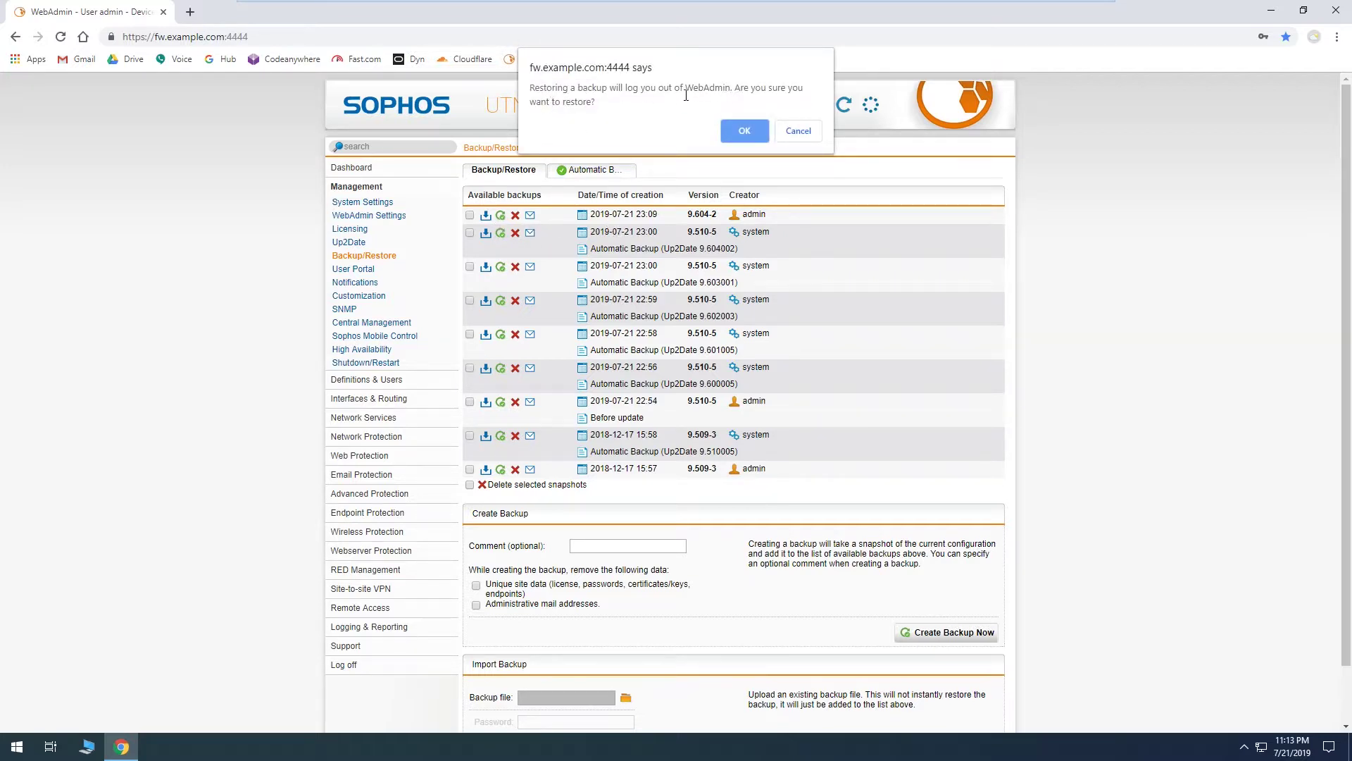
left_click(752, 128)
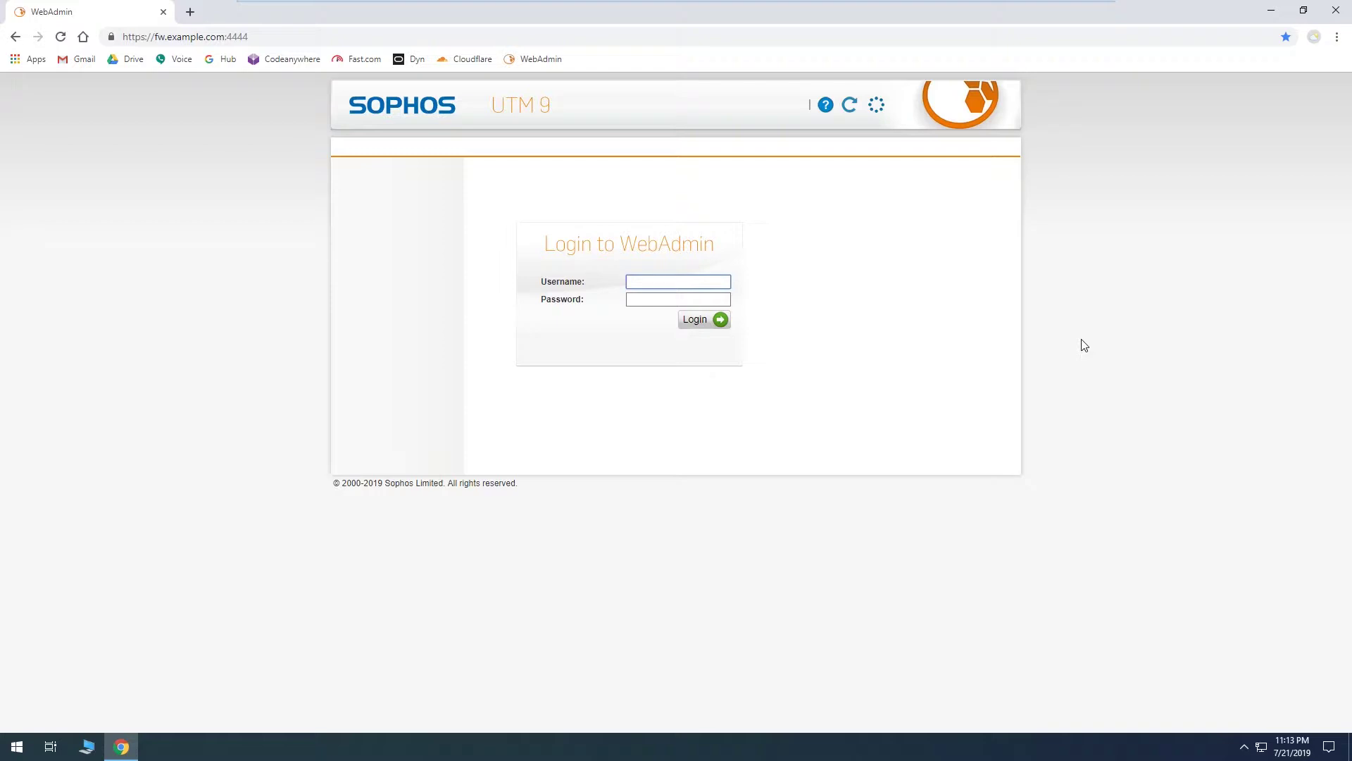
Step: Log back in to WebAdmin with the admin account and its password
type("admin")
key("Tab")
type("••")
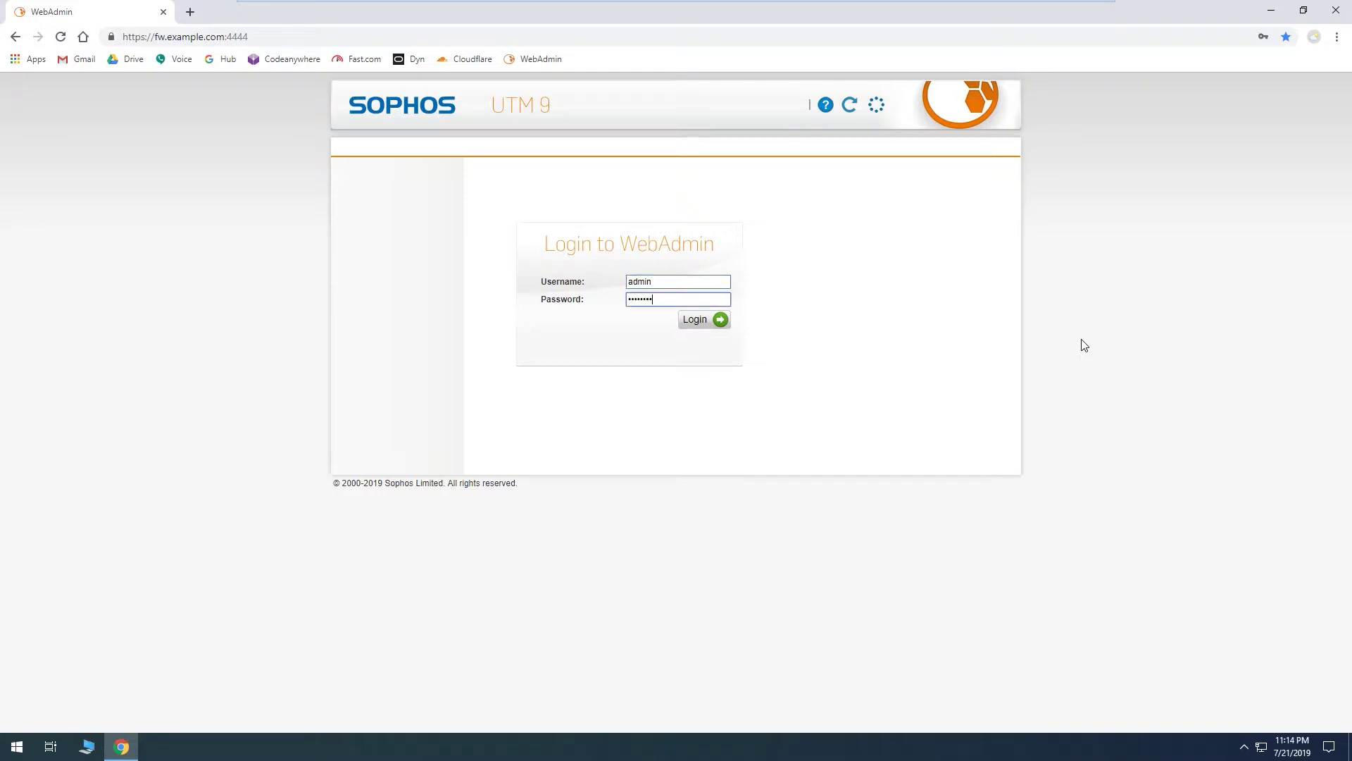
key("Return")
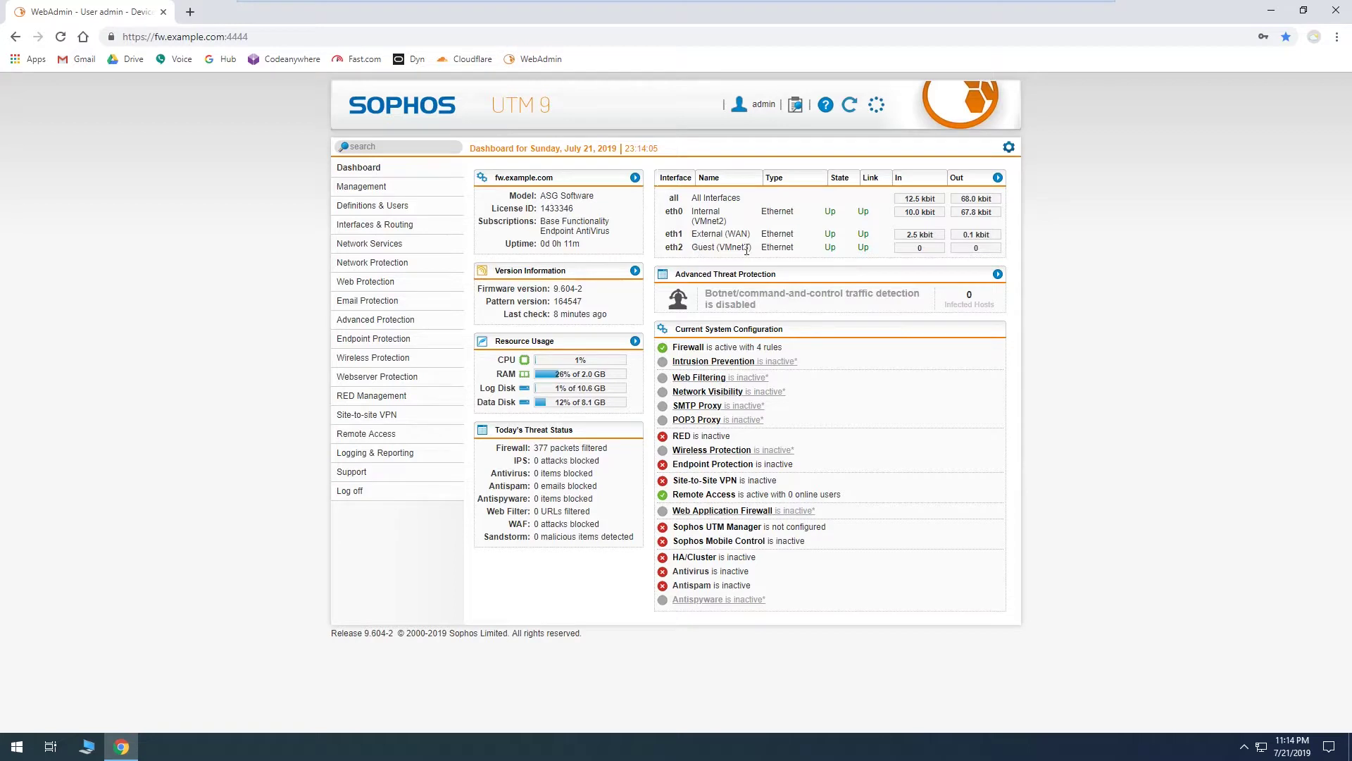
Step: Confirm Guest (VMnet3) is back in Interfaces, DNS, DHCP and the firewall rules
left_click(390, 225)
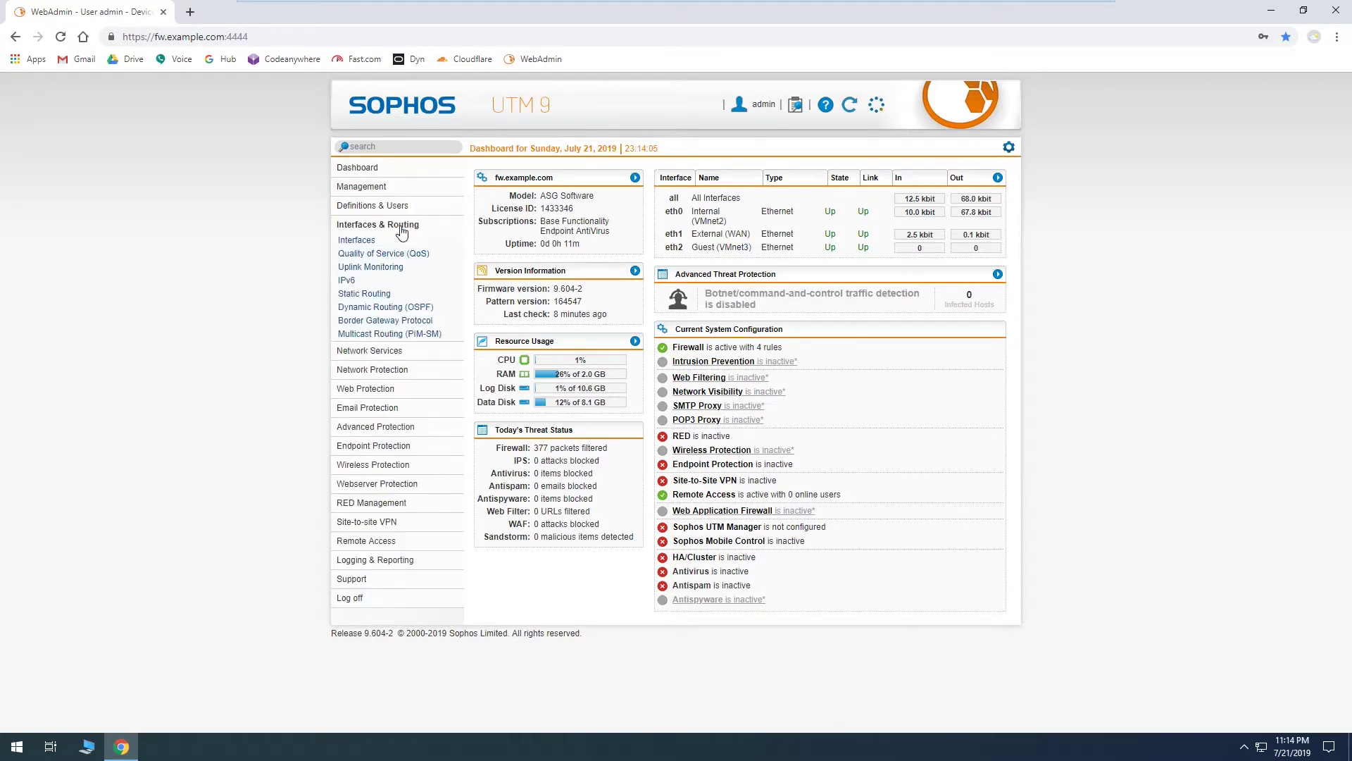
left_click(391, 241)
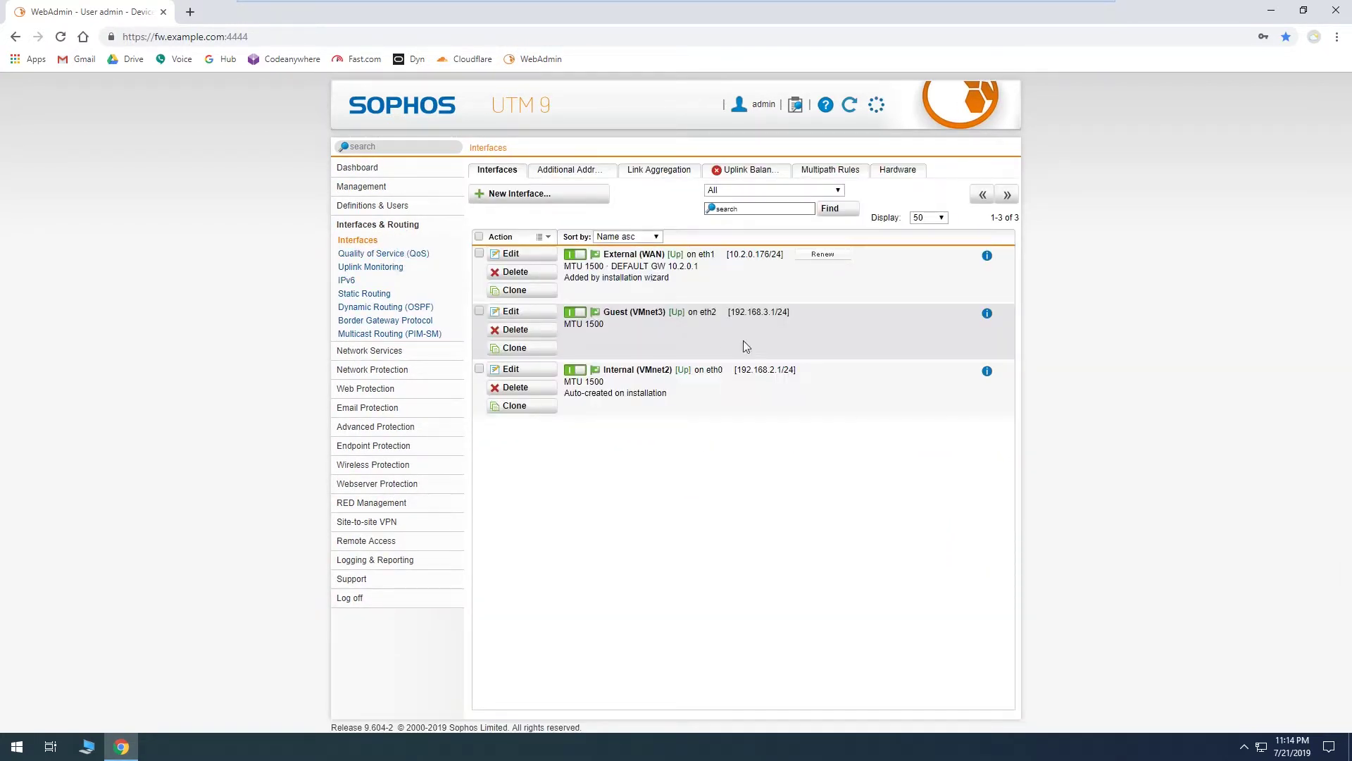
left_click(403, 351)
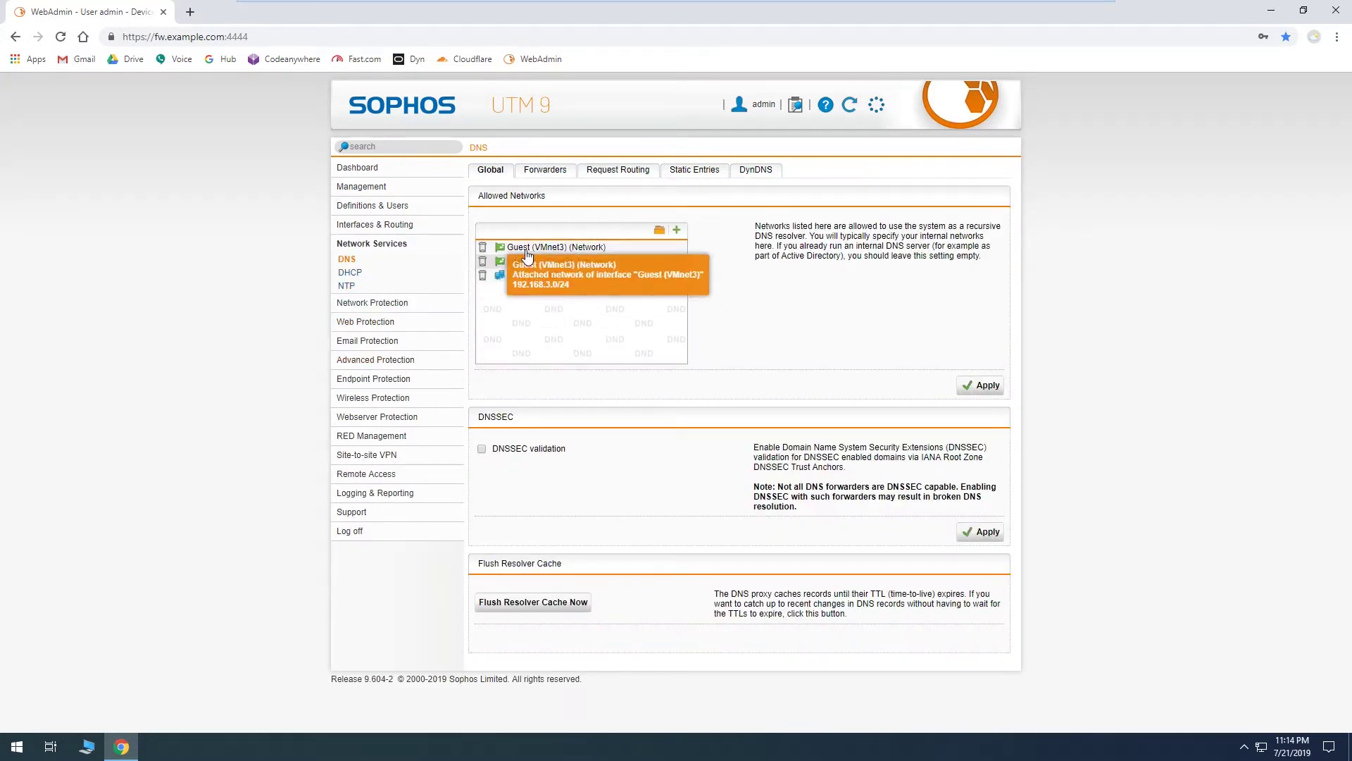
left_click(371, 273)
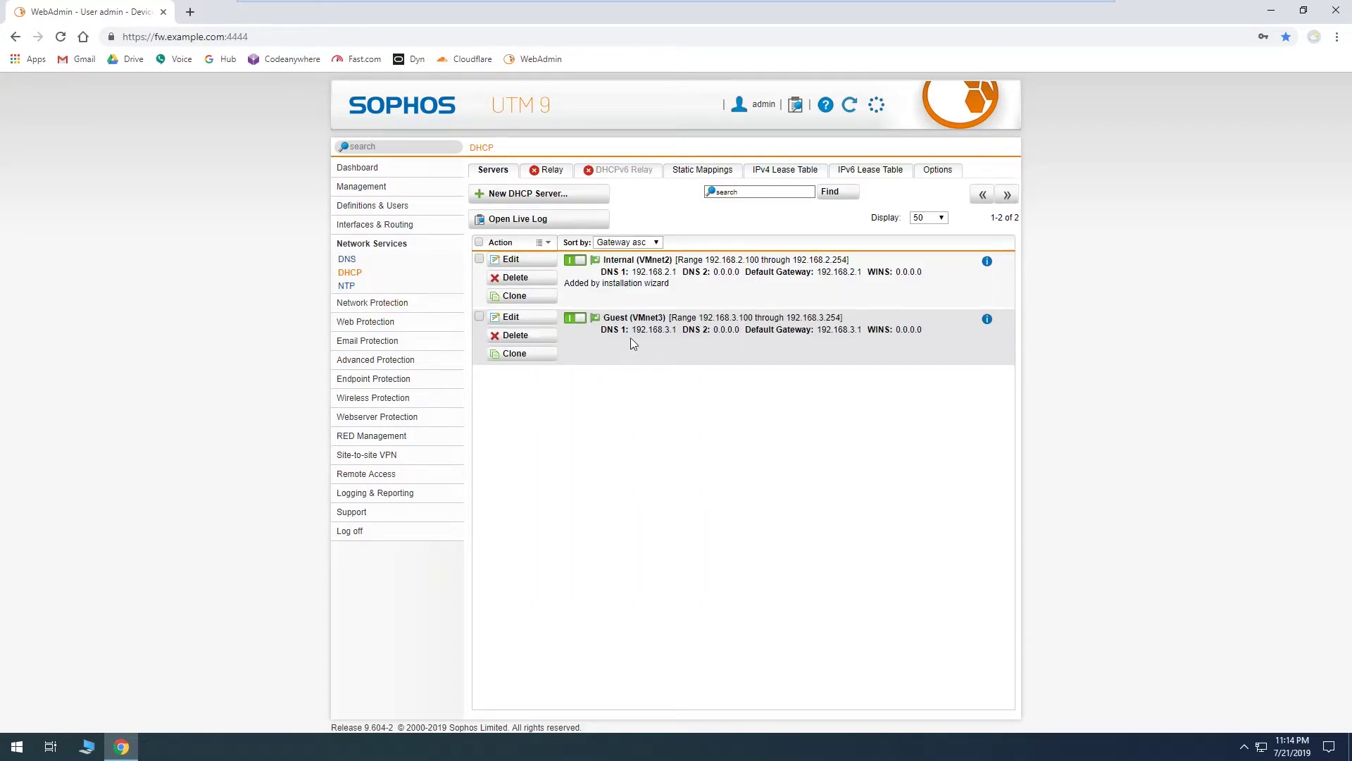
left_click(412, 305)
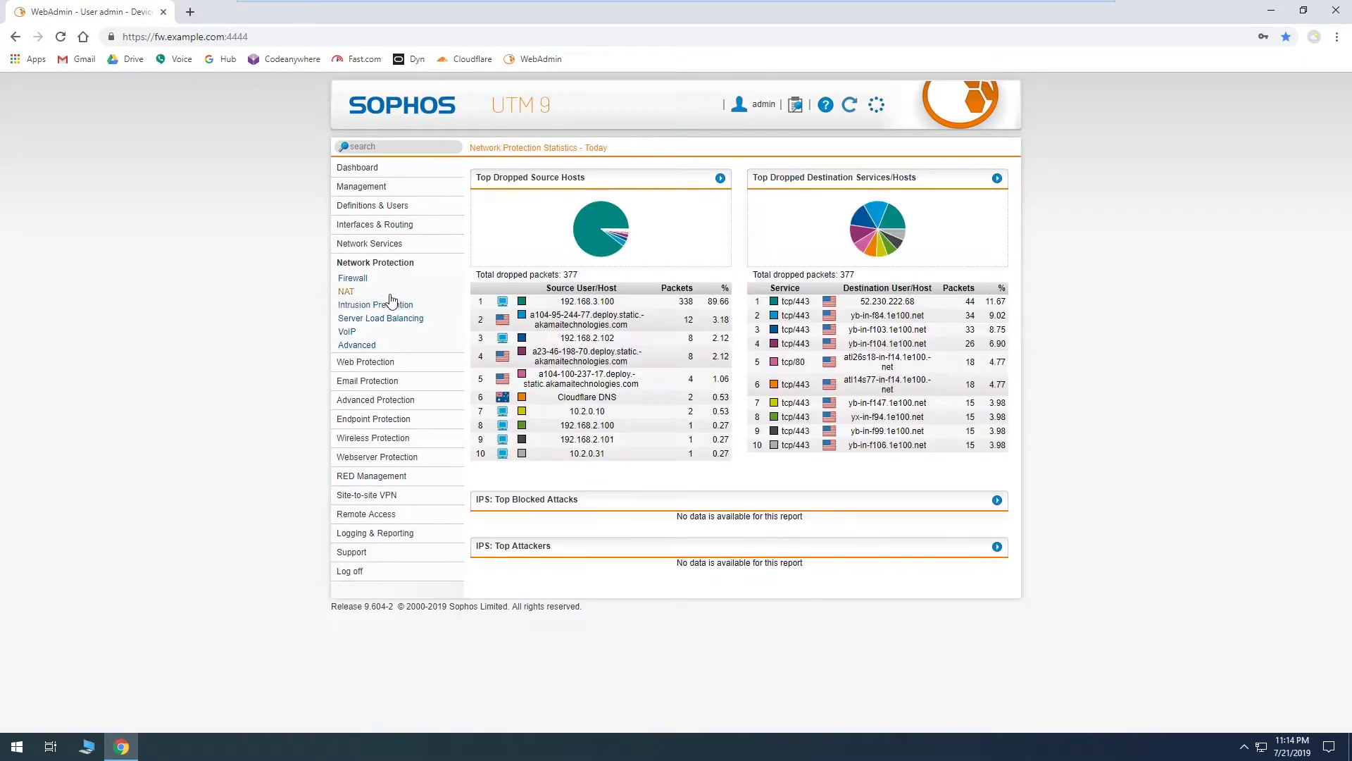
left_click(360, 278)
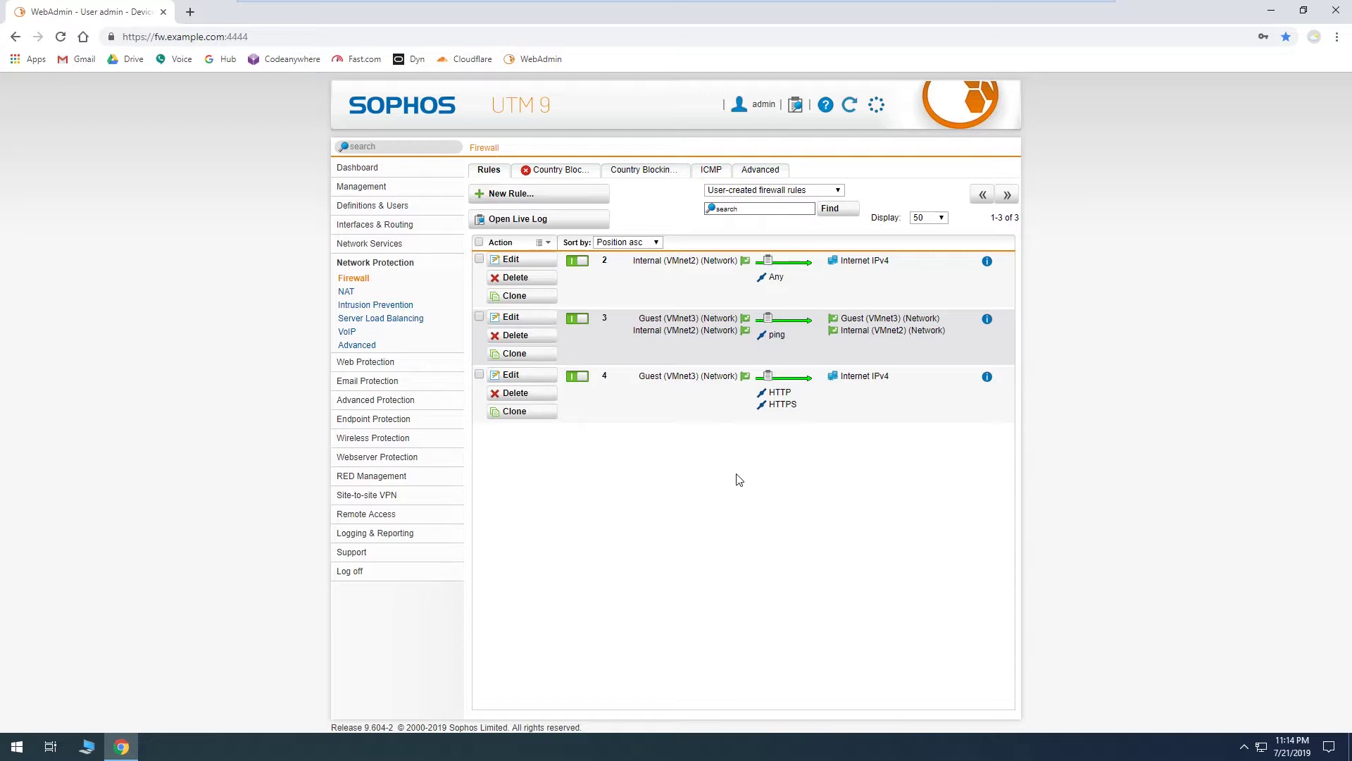
Step: Go to Management > Backup/Restore to see the nine available backups
left_click(380, 189)
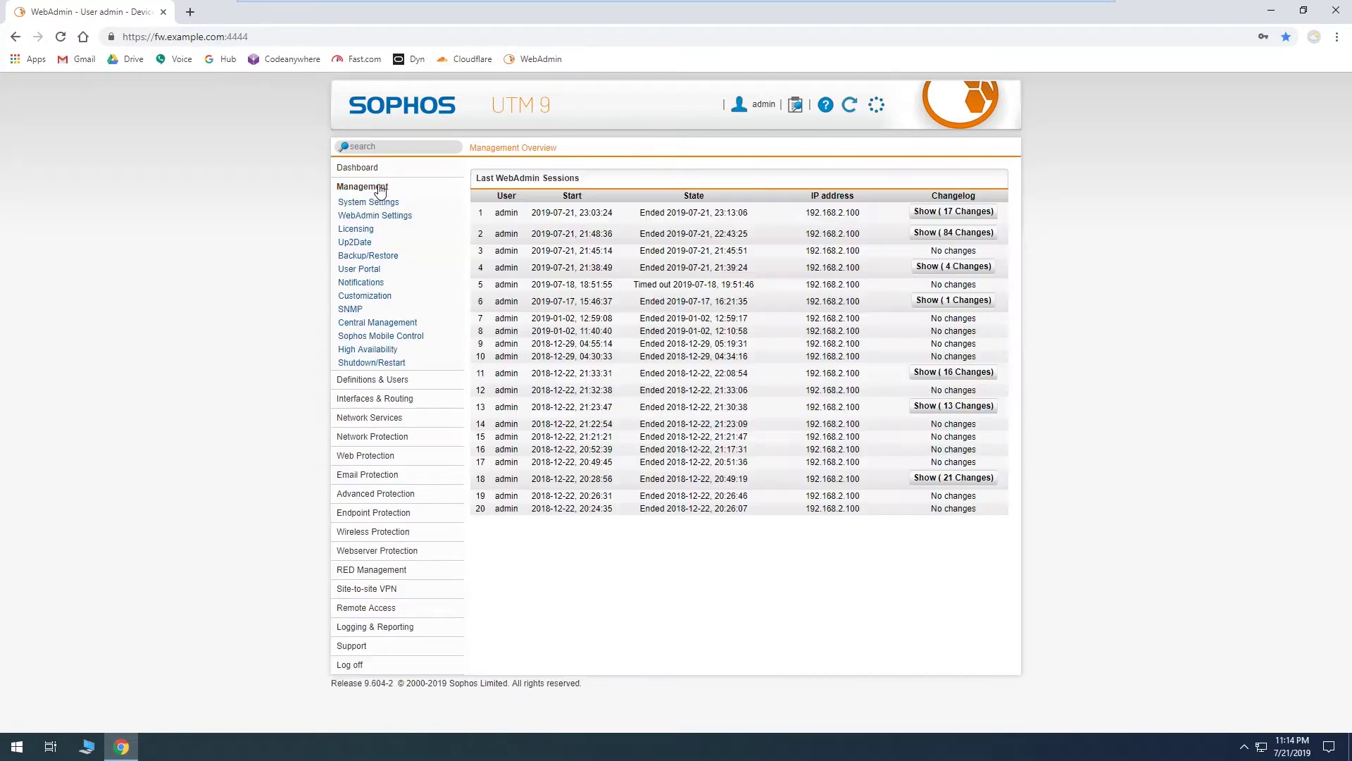
left_click(386, 258)
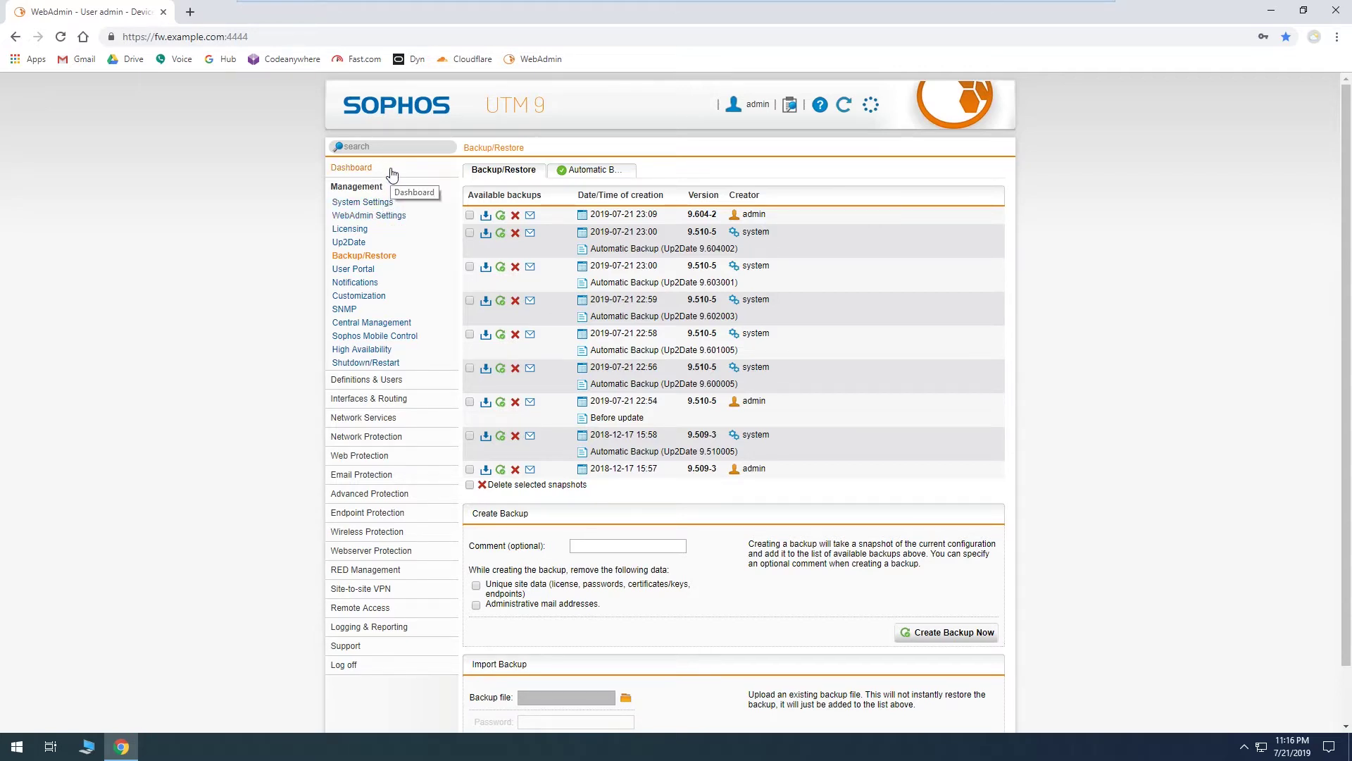
scroll(876, 356, "down", 1)
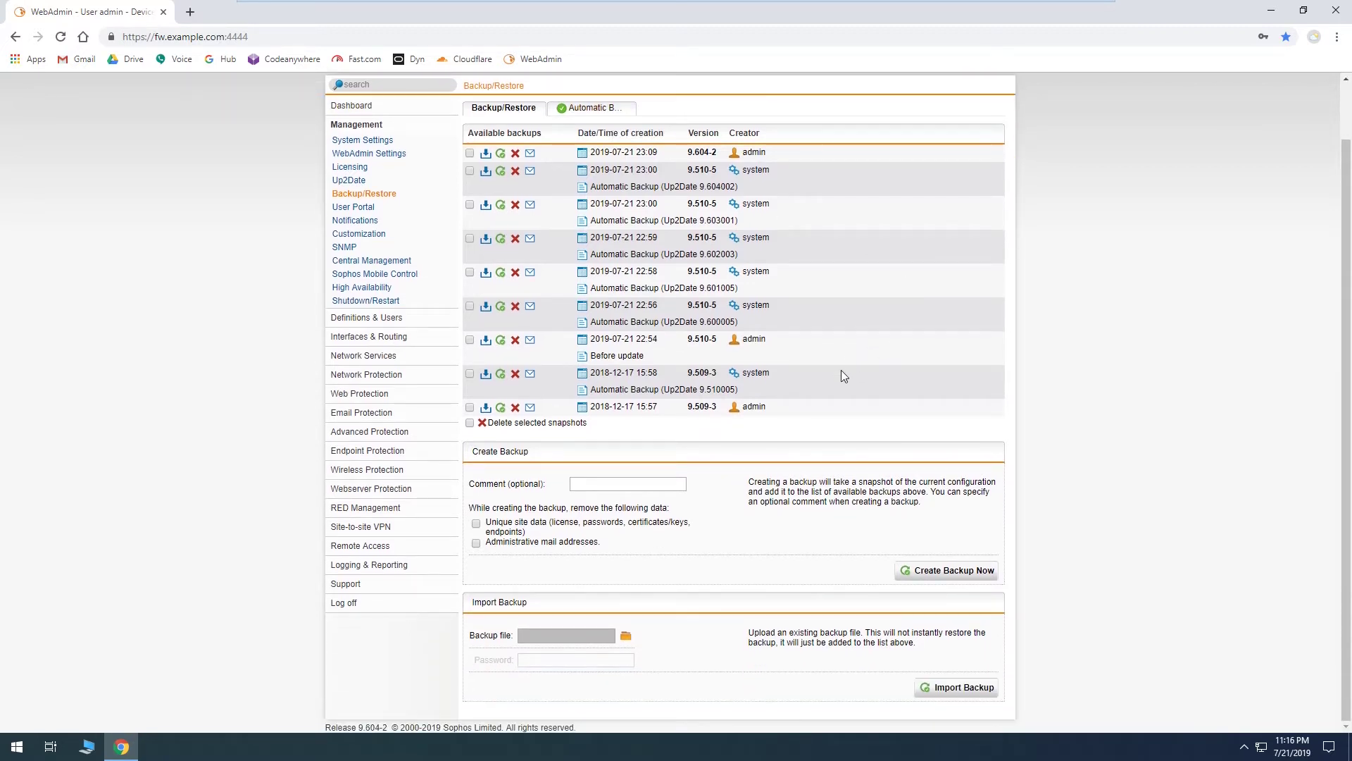
scroll(842, 377, "up", 1)
scroll(843, 378, "down", 1)
left_click(598, 109)
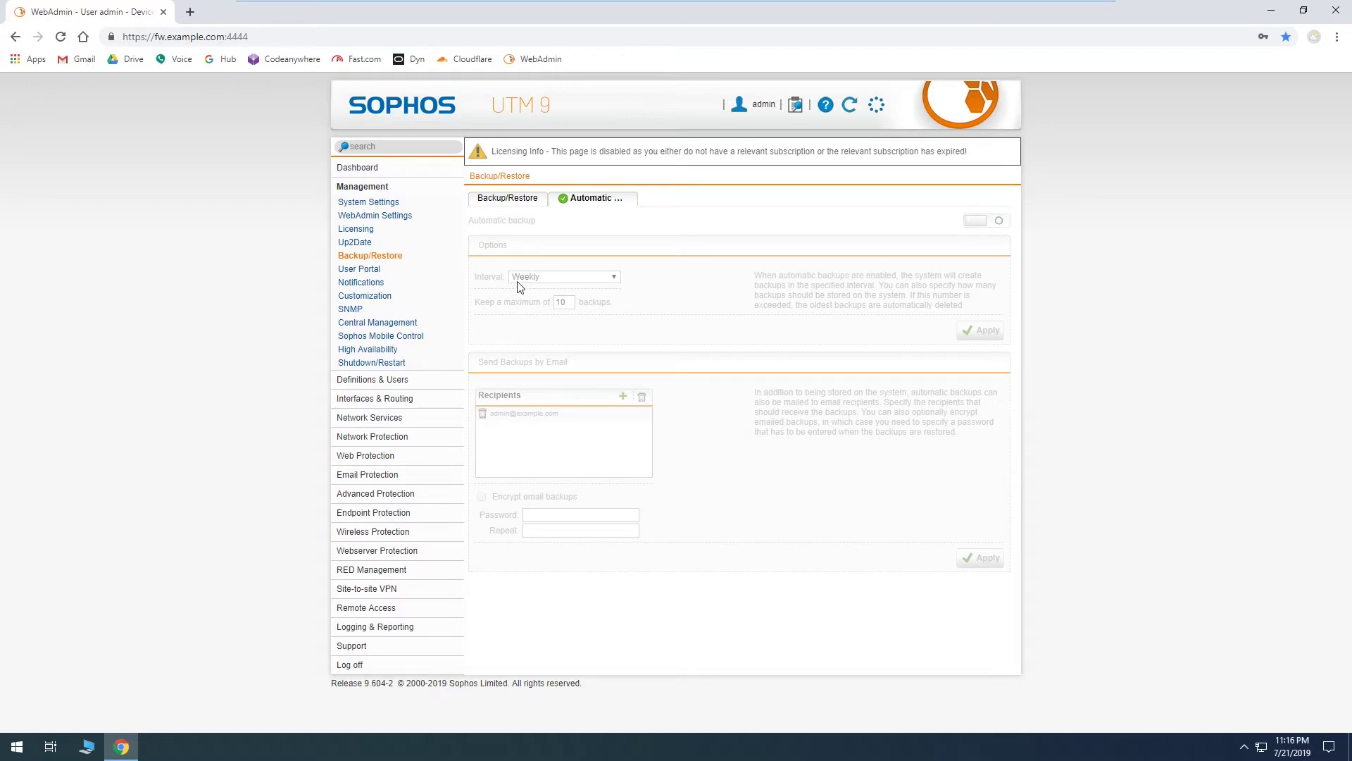
left_click(533, 203)
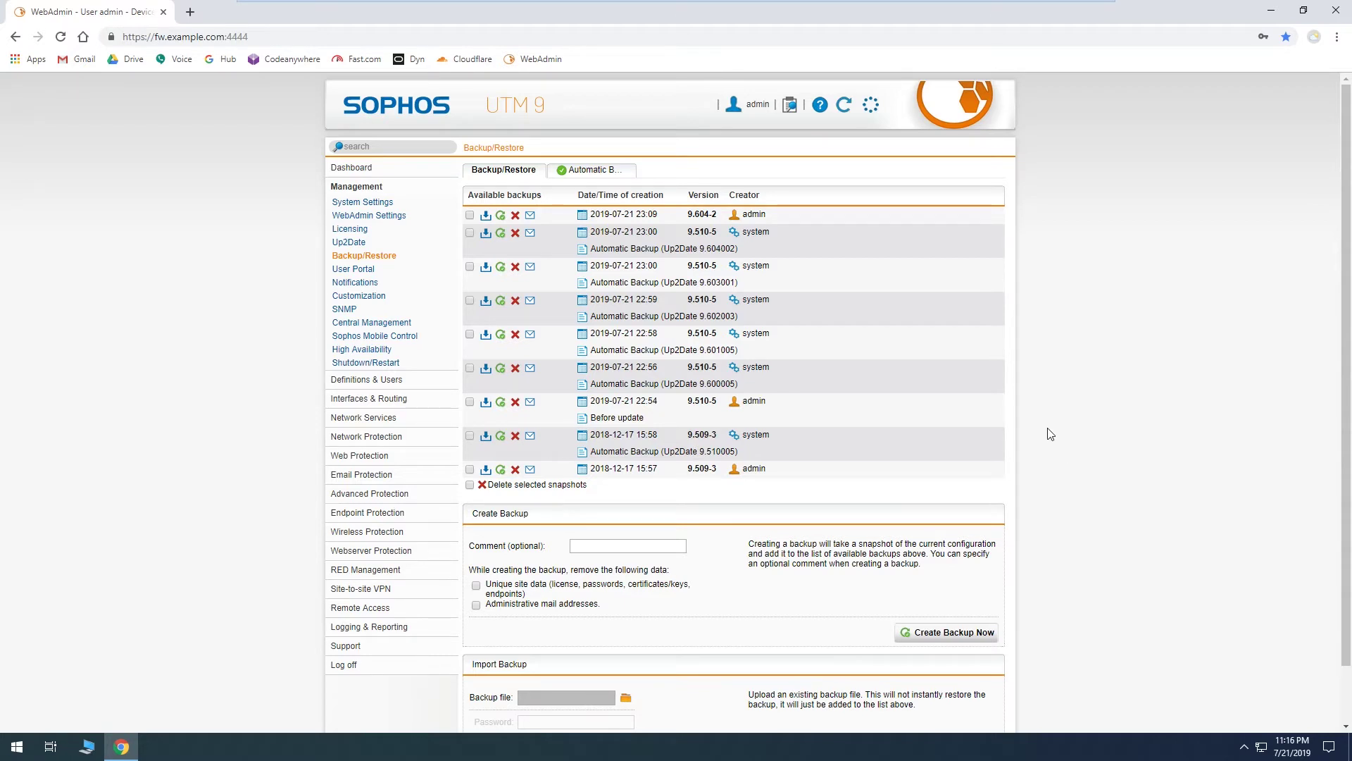
Step: Choose the downloaded 9.604002 .ebf backup file and upload it
scroll(1050, 433, "down", 1)
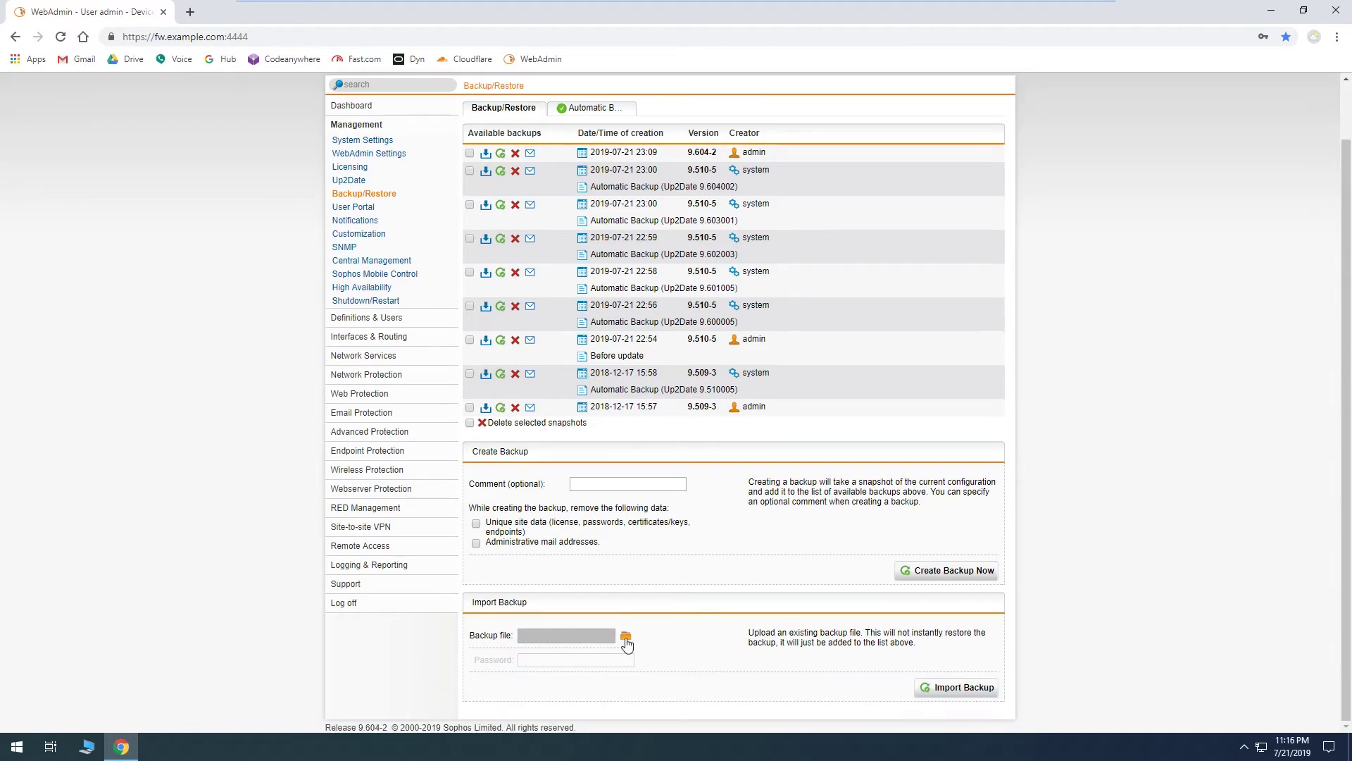
left_click(625, 637)
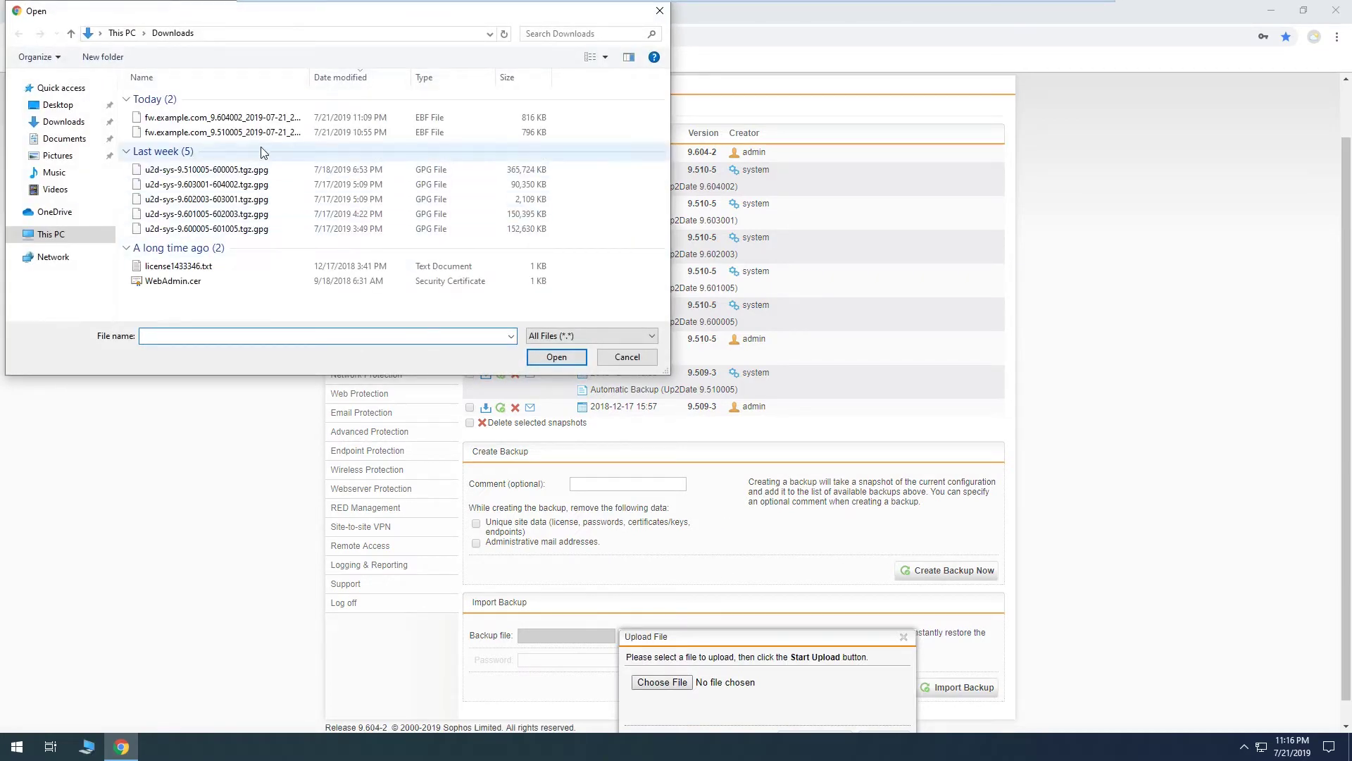
left_click(260, 118)
double_click(260, 120)
scroll(782, 620, "down", 1)
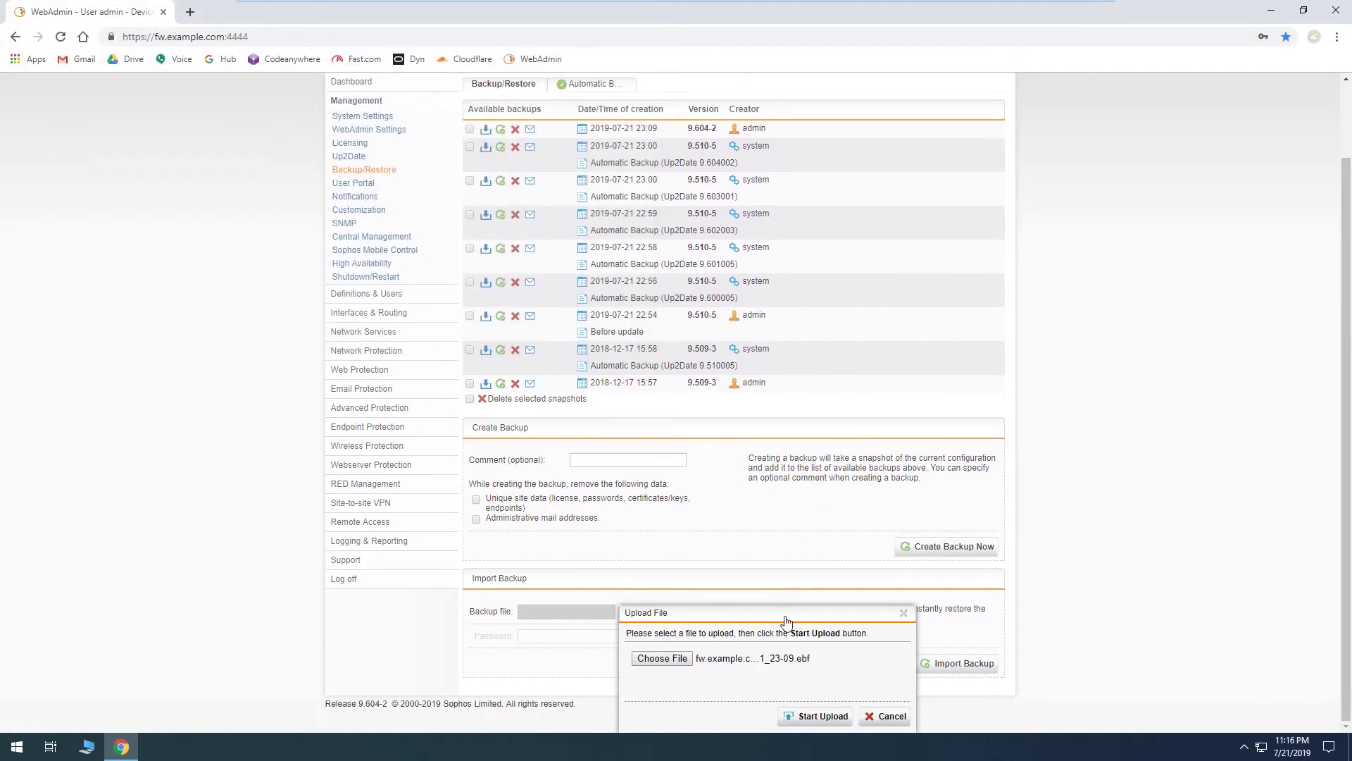
left_click_drag(789, 614, 785, 532)
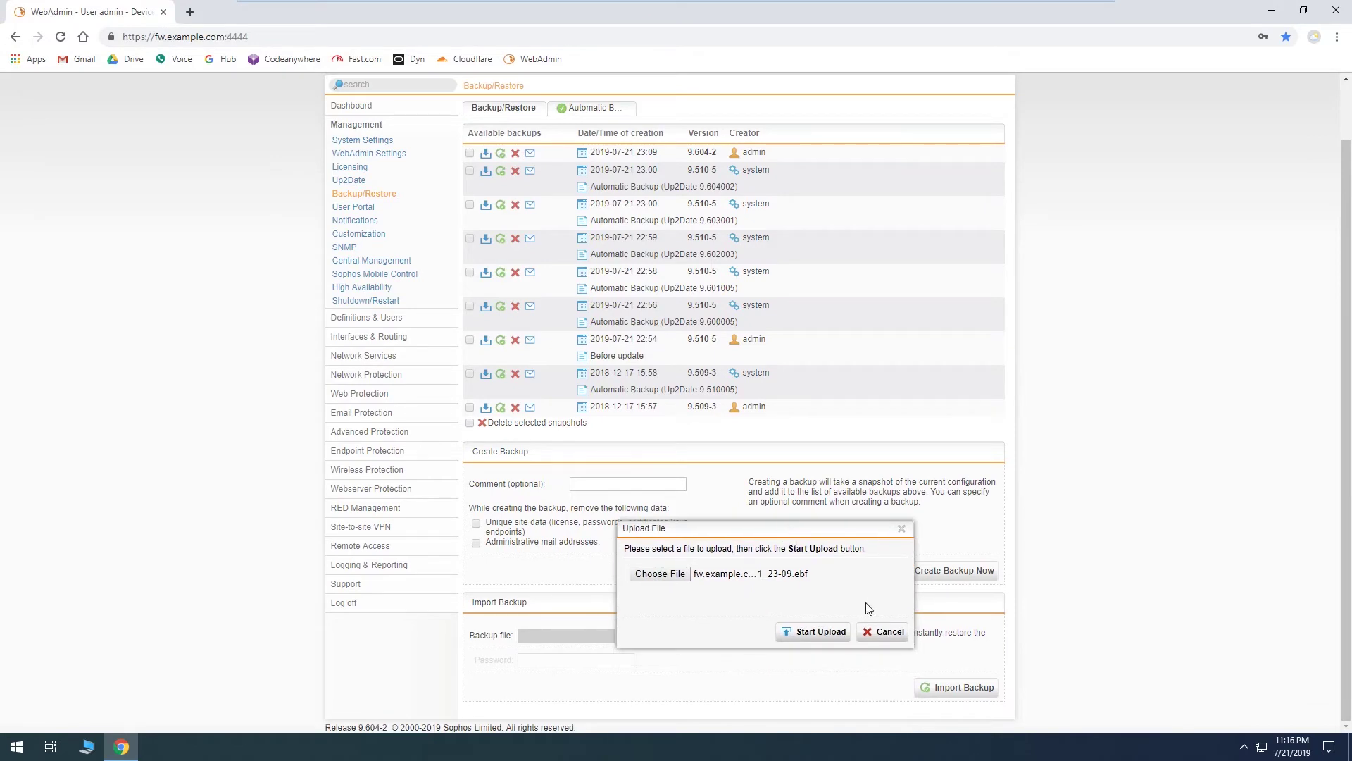
left_click(817, 637)
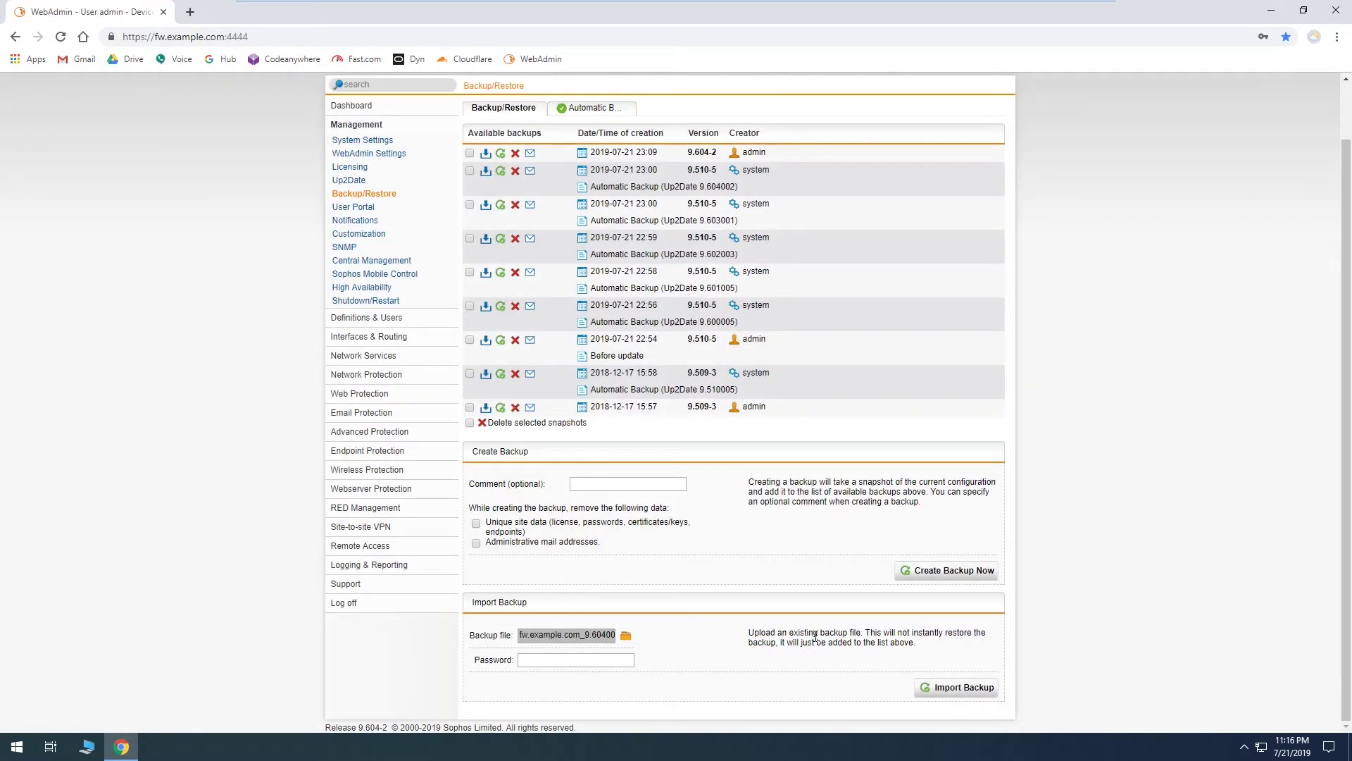
Step: Enter the backup password, import the file, and check the updated backup list
left_click(625, 662)
type("•••••••")
left_click(947, 688)
scroll(1048, 598, "up", 1)
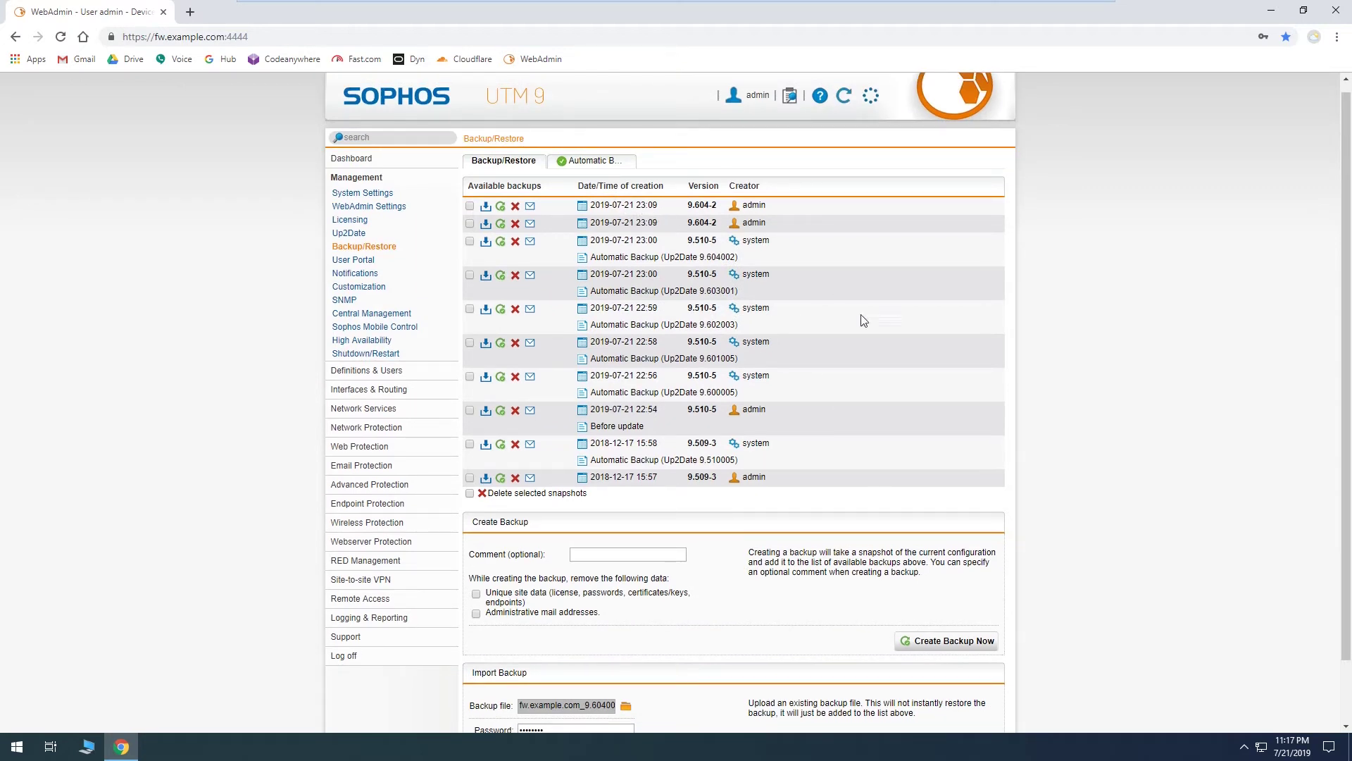
scroll(1100, 478, "down", 1)
scroll(1098, 473, "down", 1)
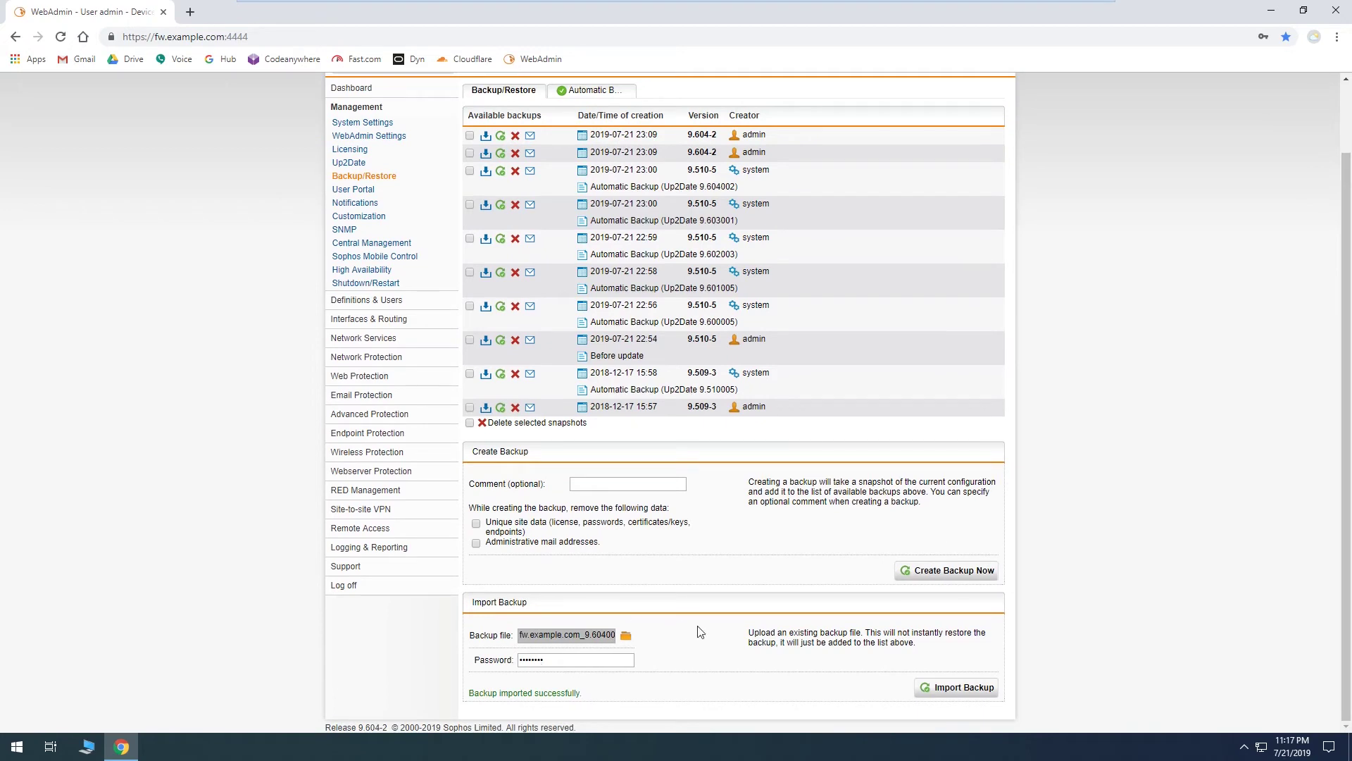
scroll(1156, 620, "up", 2)
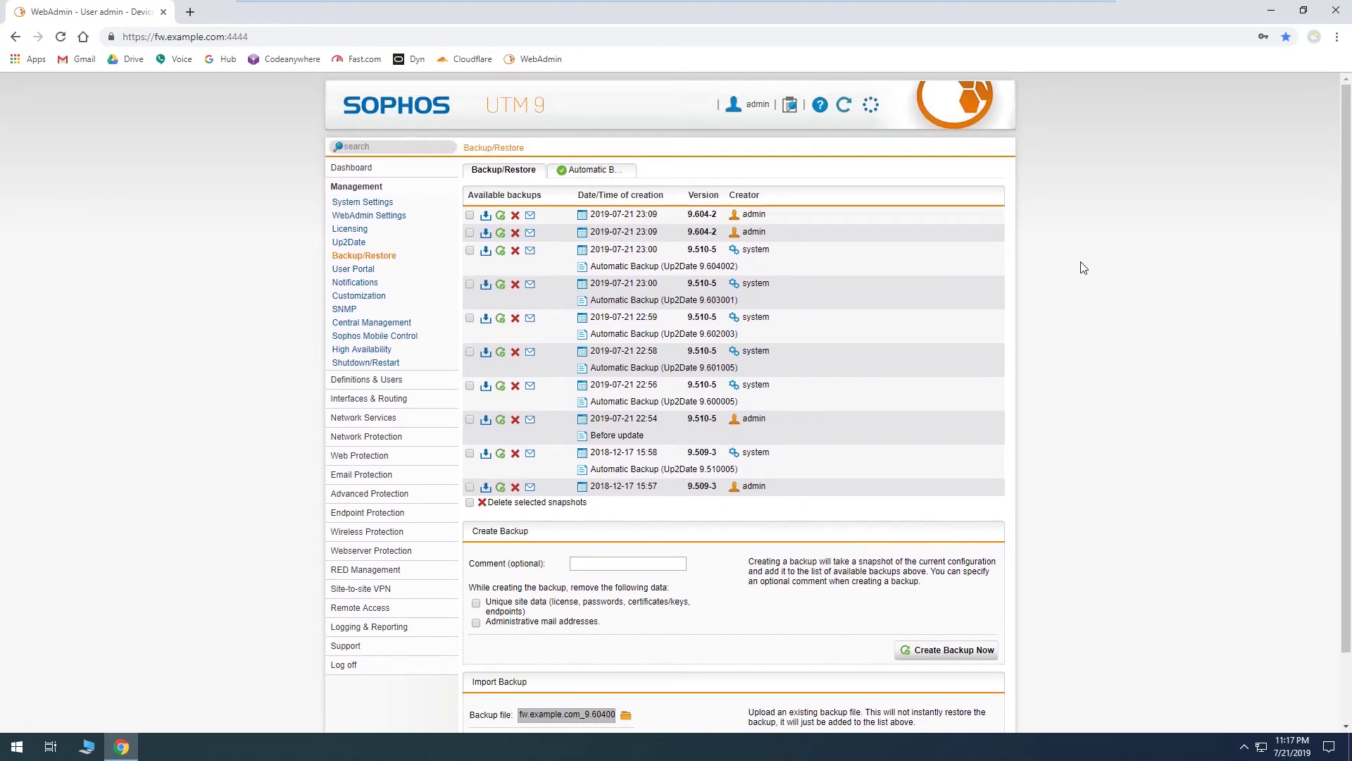
Step: Return to the Dashboard
left_click(393, 172)
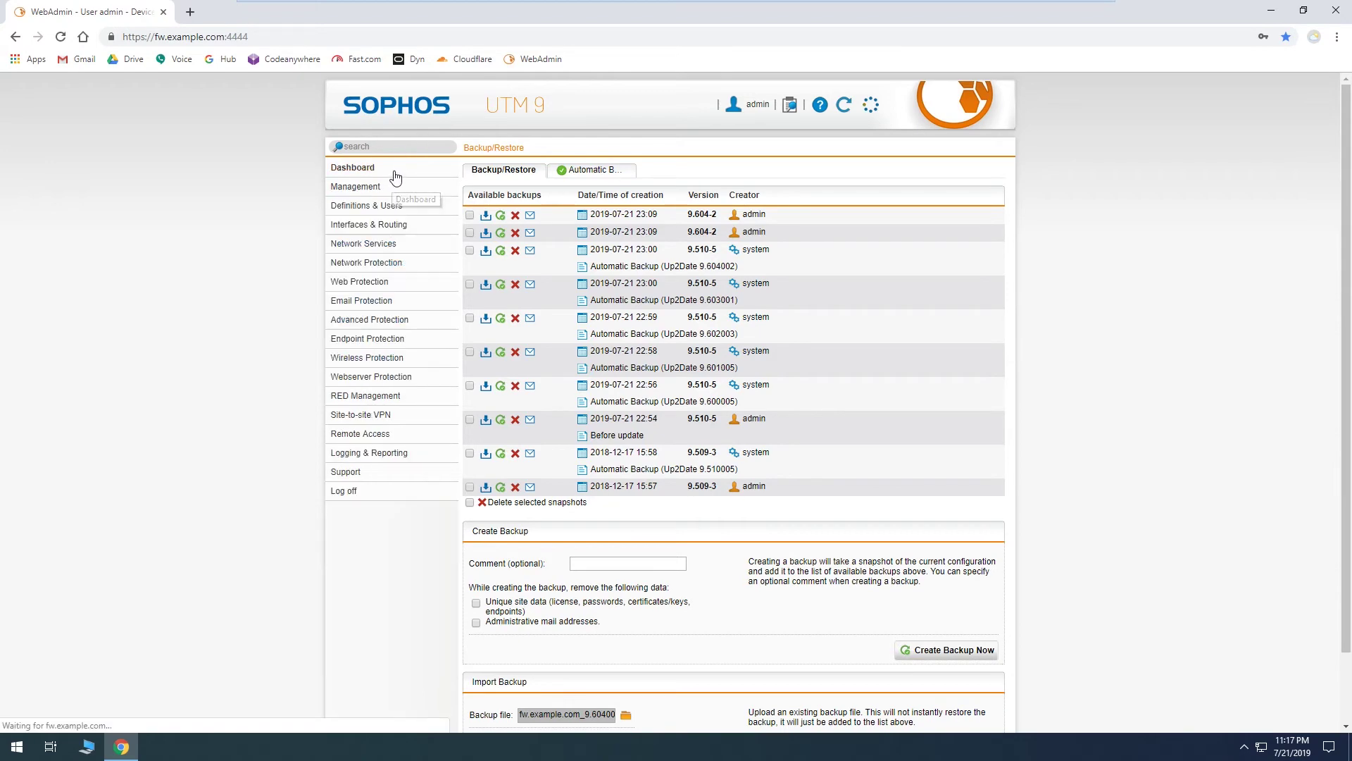